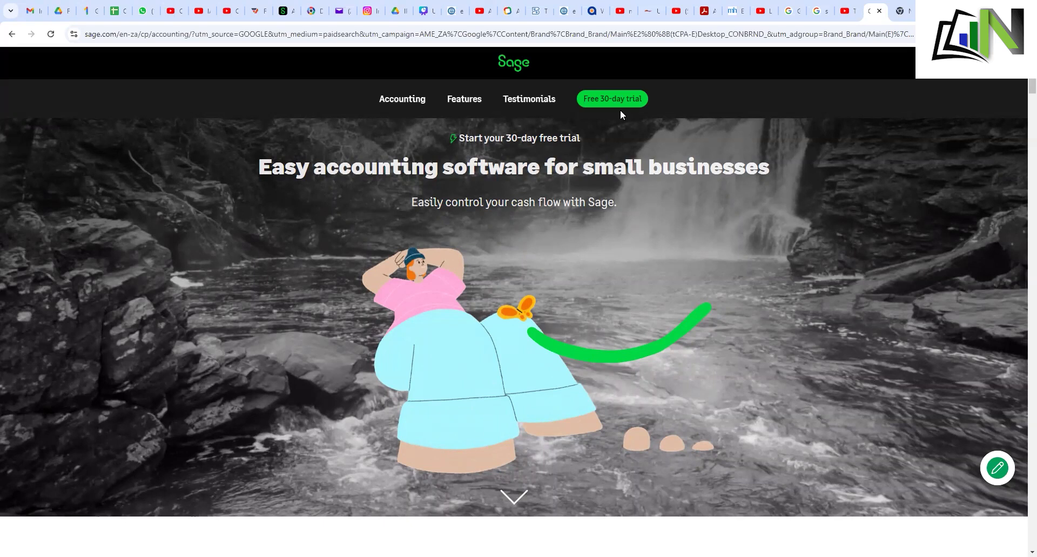
Start the free 30-day trial and scroll down to the empty signup form
{"action": "left_click", "coordinate": [608, 99]}
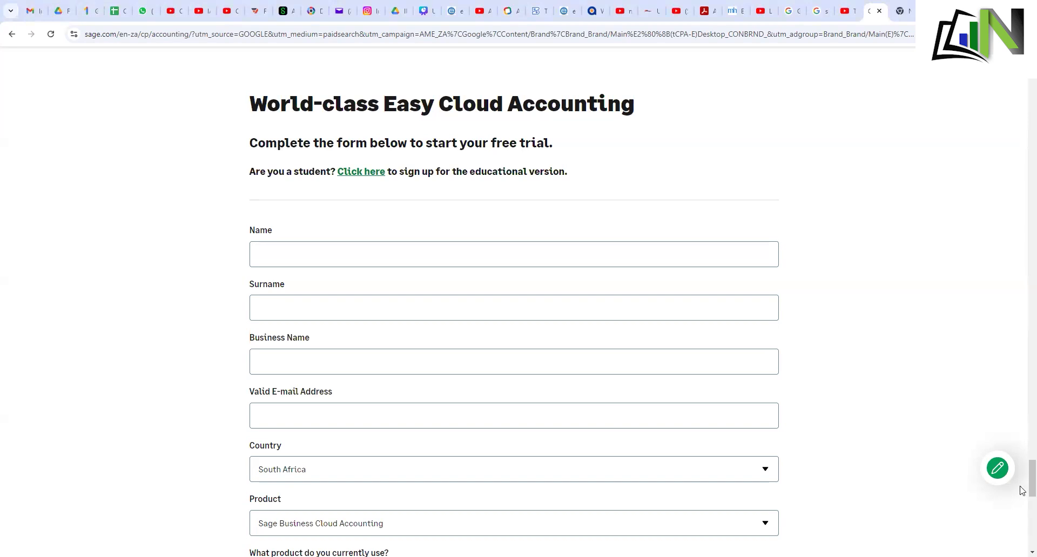
{"action": "scroll", "coordinate": [1022, 490], "scroll_direction": "down", "scroll_amount": 4}
{"action": "scroll", "coordinate": [1022, 483], "scroll_direction": "up", "scroll_amount": 9}
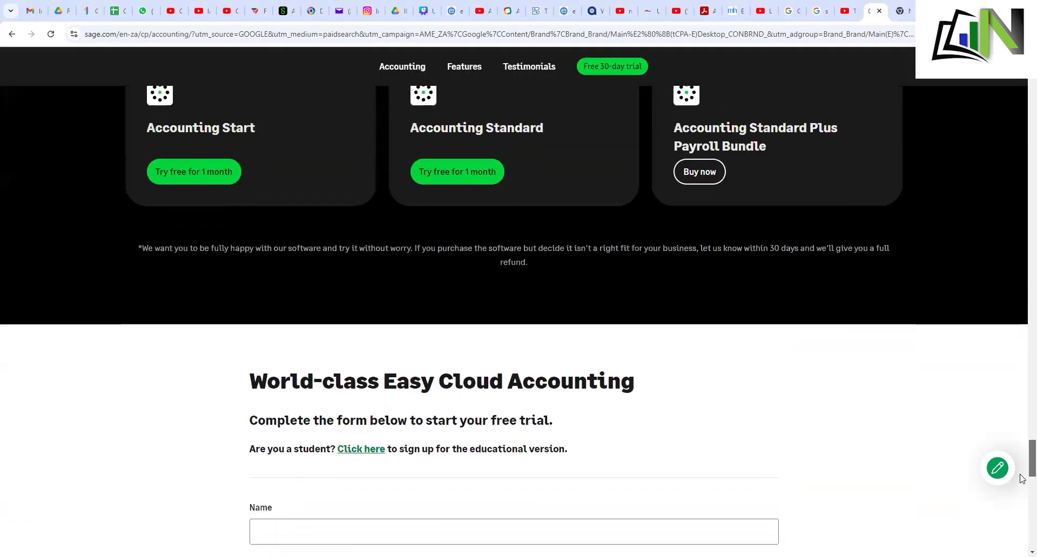
{"action": "scroll", "coordinate": [1022, 481], "scroll_direction": "down", "scroll_amount": 7}
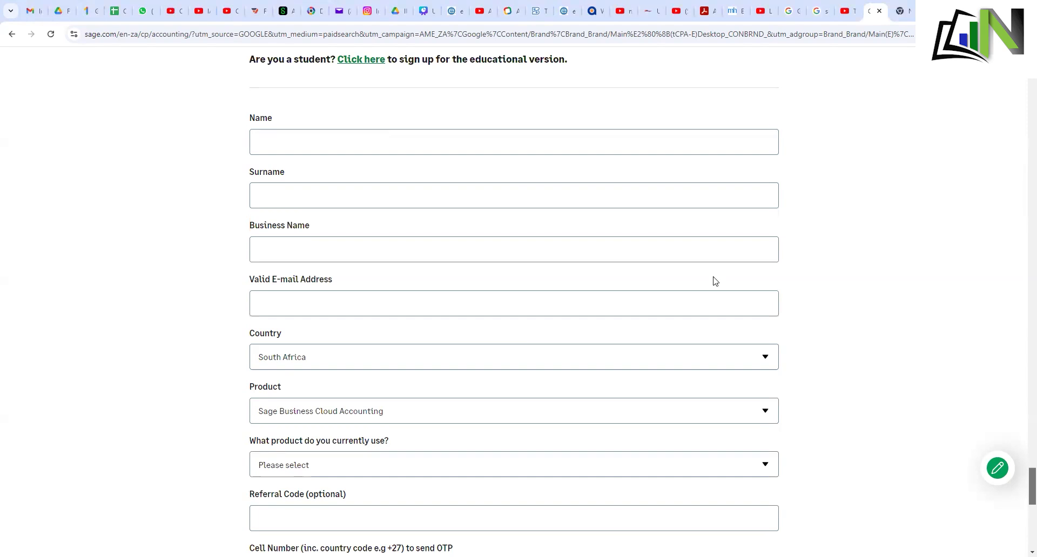
Enter the first name, surname and business name, dismissing the session-expired alert along the way
{"action": "left_click", "coordinate": [350, 147]}
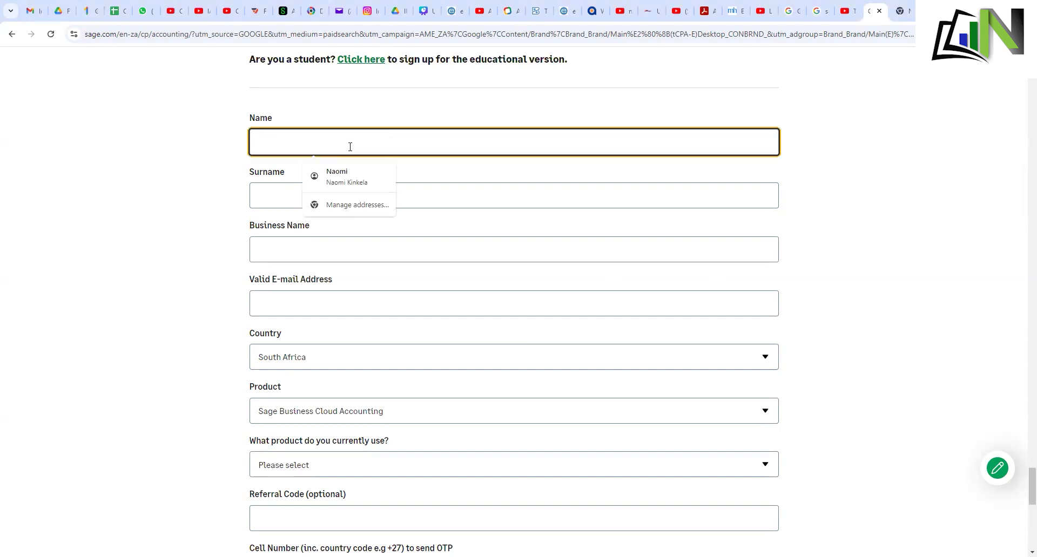
{"action": "left_click", "coordinate": [290, 193]}
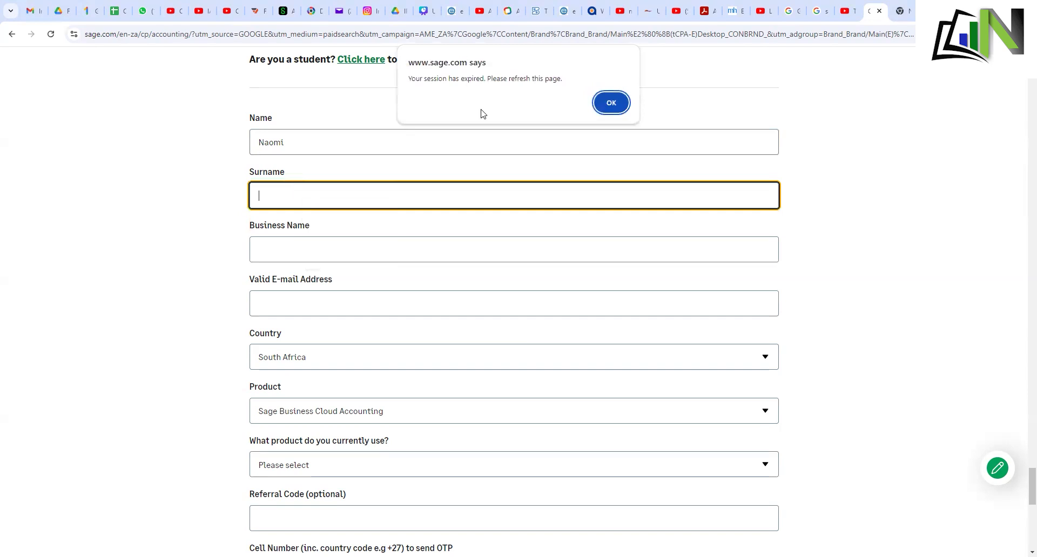
{"action": "left_click", "coordinate": [609, 102]}
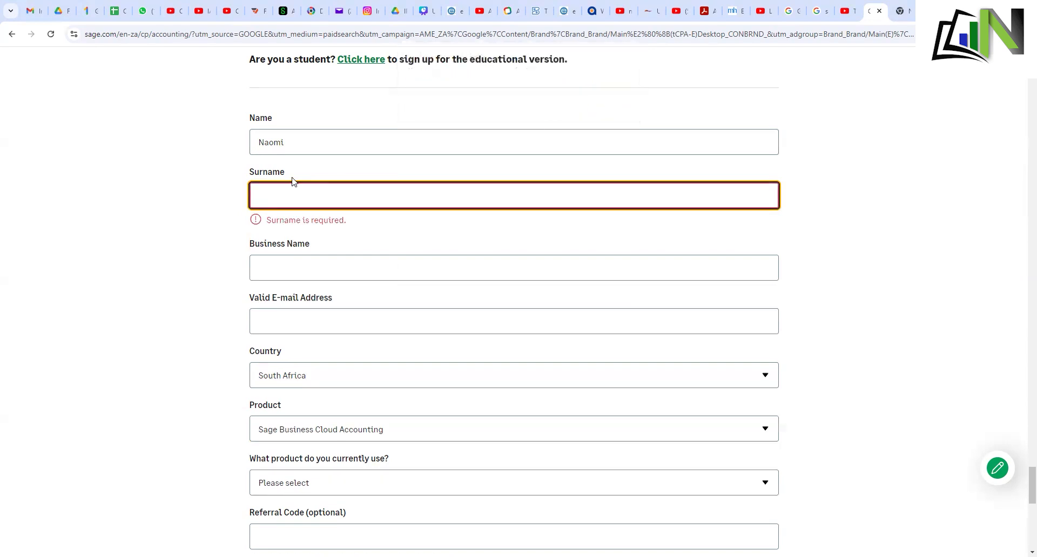
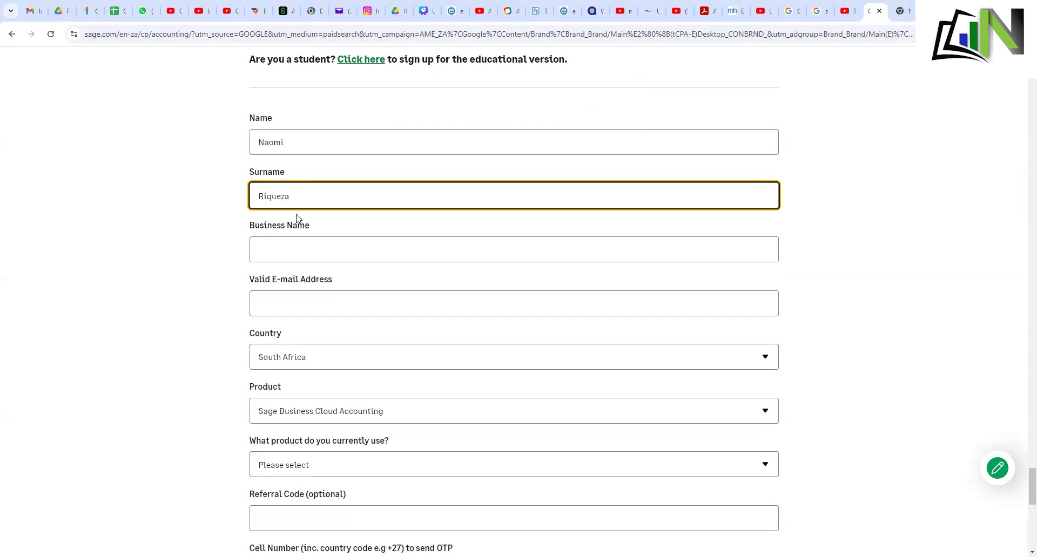
{"action": "left_click", "coordinate": [300, 255]}
{"action": "type", "text": "R"}
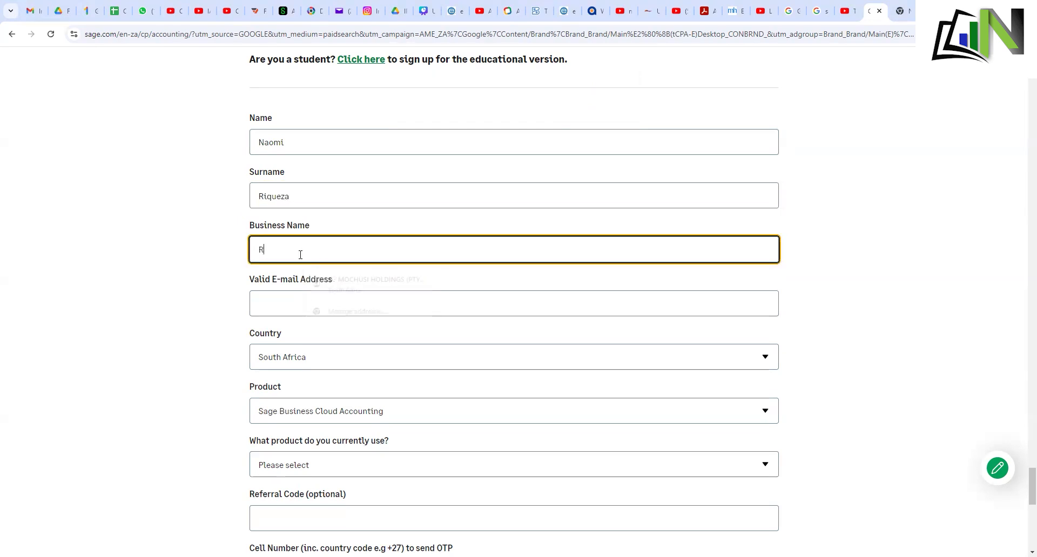
{"action": "type", "text": "IQUEZA"}
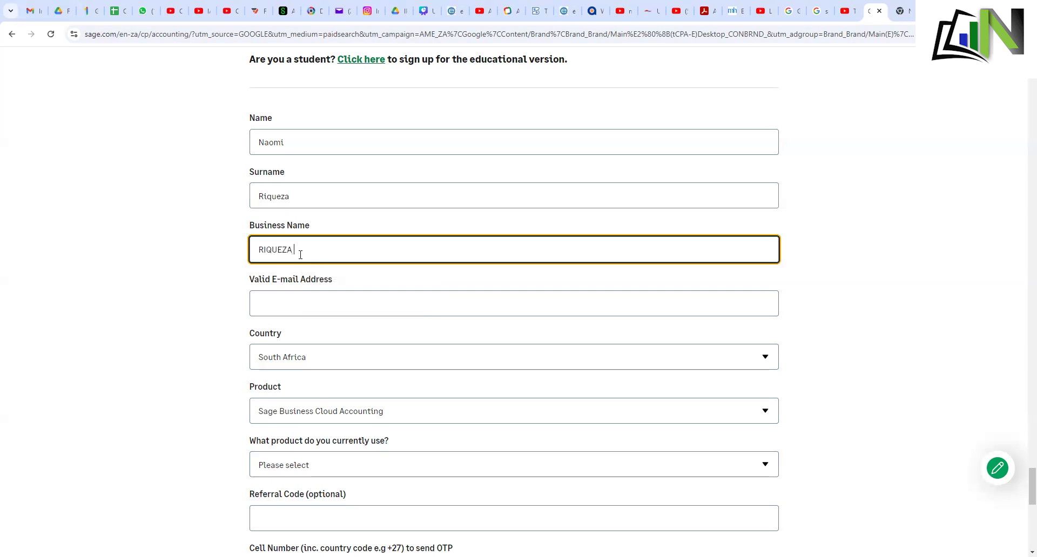
{"action": "type", "text": " PRODUCTION (PTY) LTD"}
Close the saved e-mail suggestions and type the contact e-mail address into Valid E-mail Address
{"action": "left_click", "coordinate": [283, 304]}
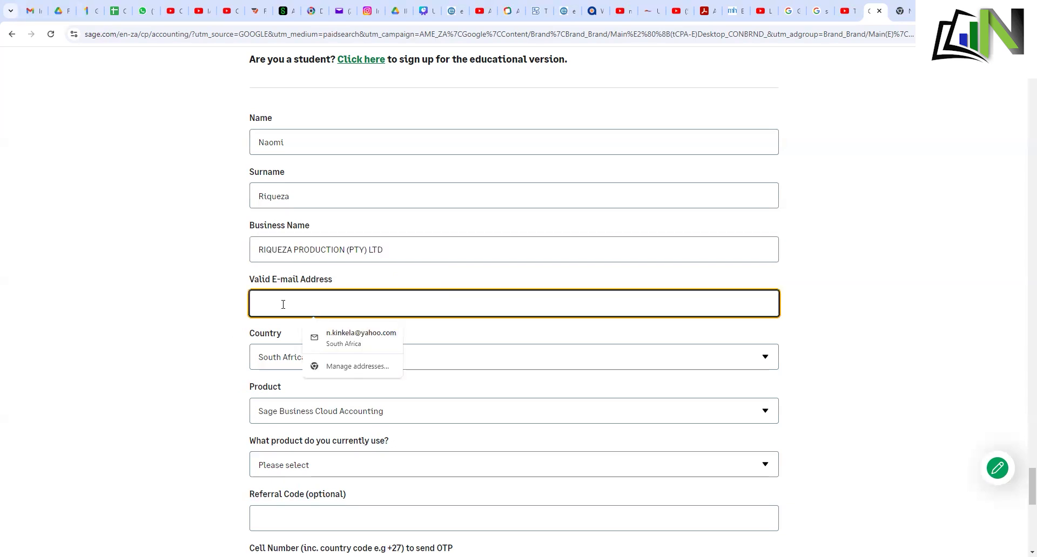
{"action": "left_click", "coordinate": [558, 100]}
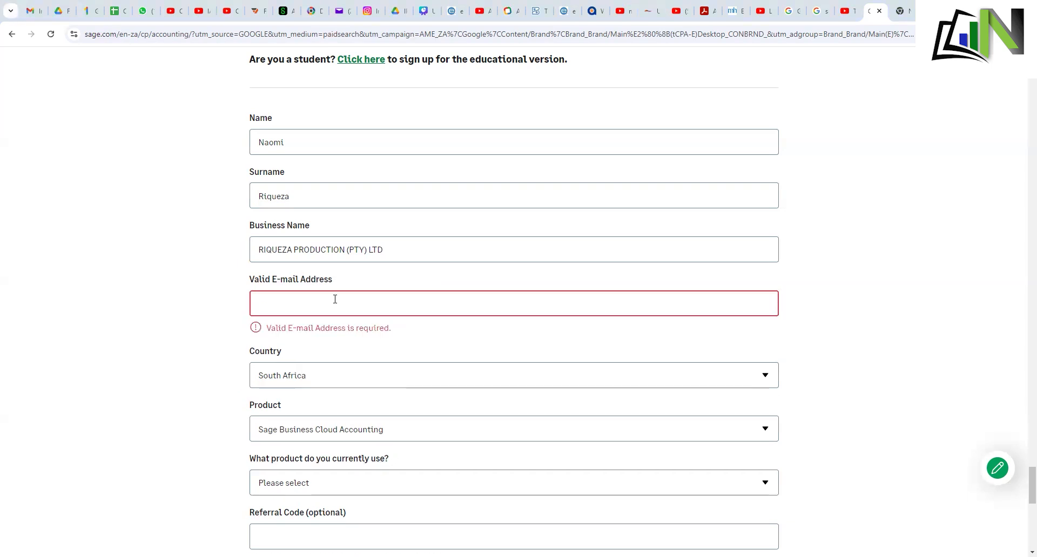
{"action": "left_click", "coordinate": [335, 299]}
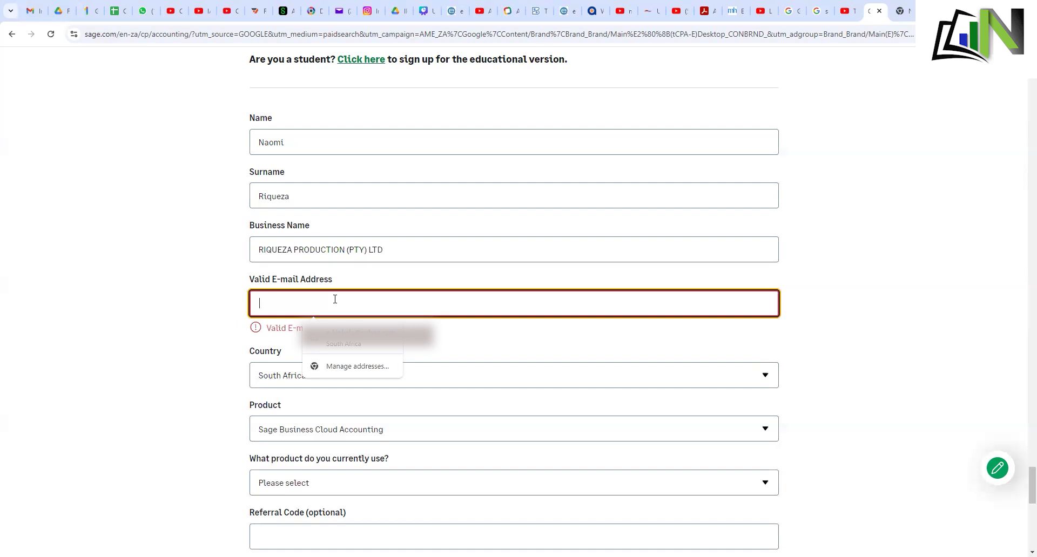
{"action": "type", "text": "na"}
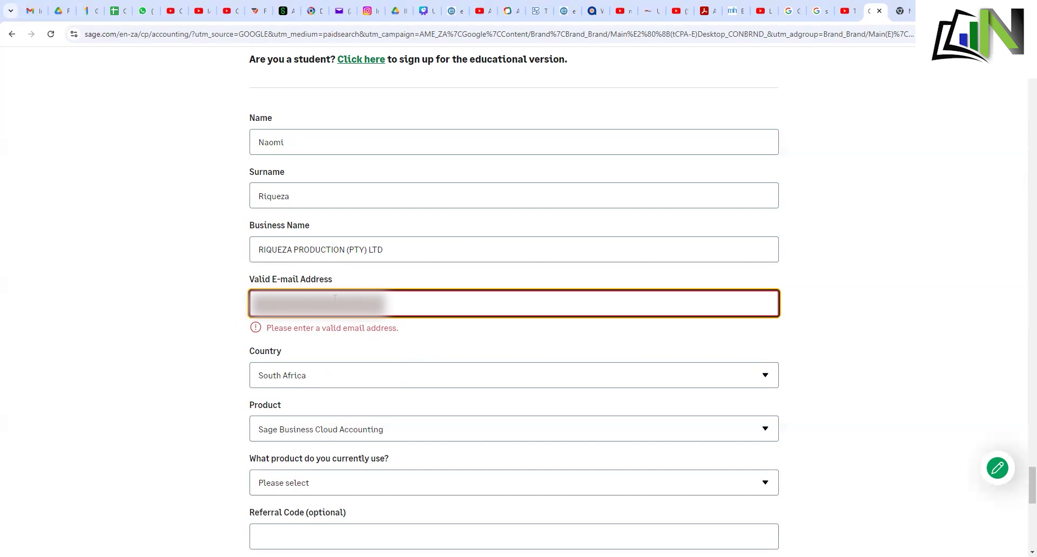
{"action": "type", "text": "com"}
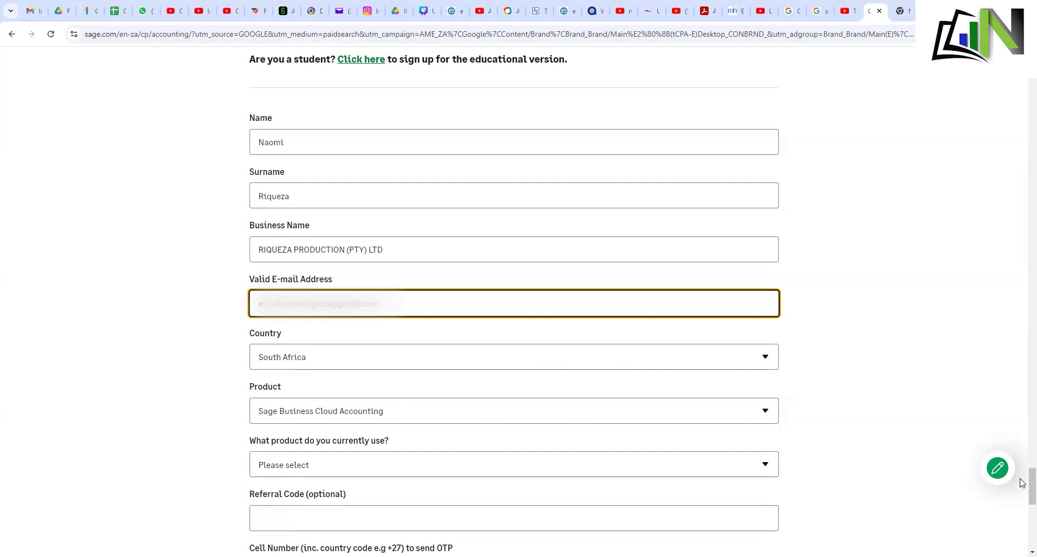
{"action": "scroll", "coordinate": [1022, 502], "scroll_direction": "down", "scroll_amount": 5}
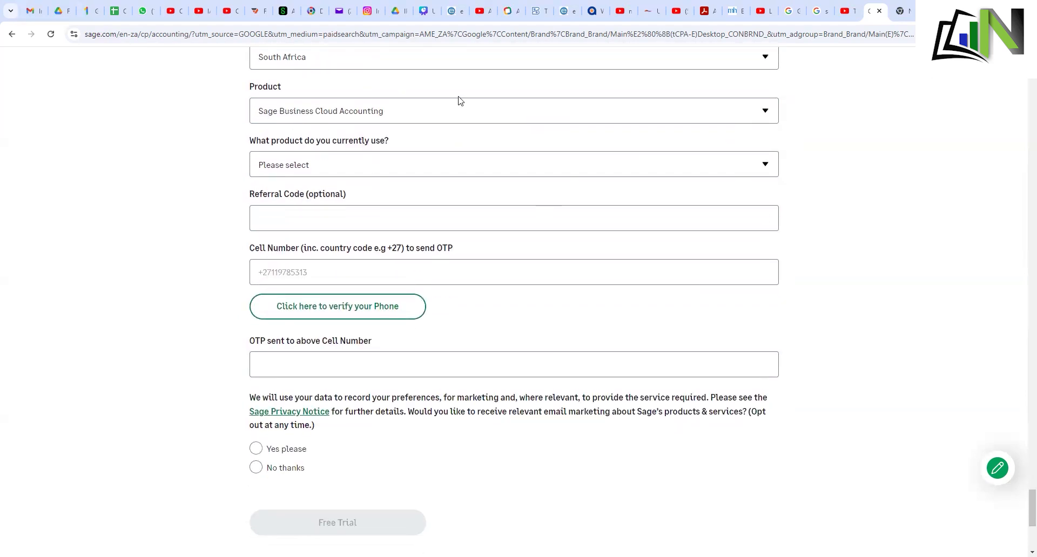
{"action": "left_click", "coordinate": [765, 113]}
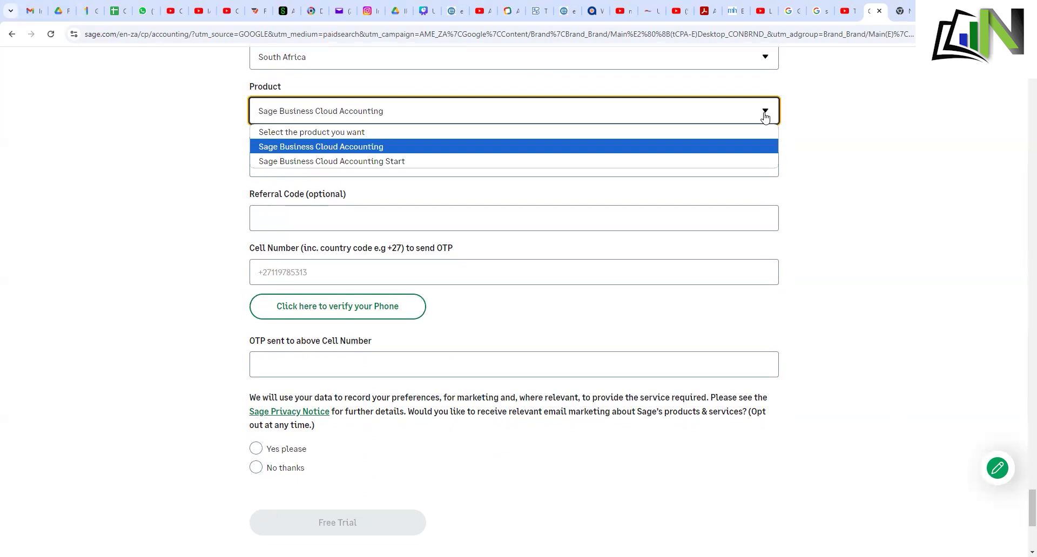
{"action": "left_click", "coordinate": [711, 260]}
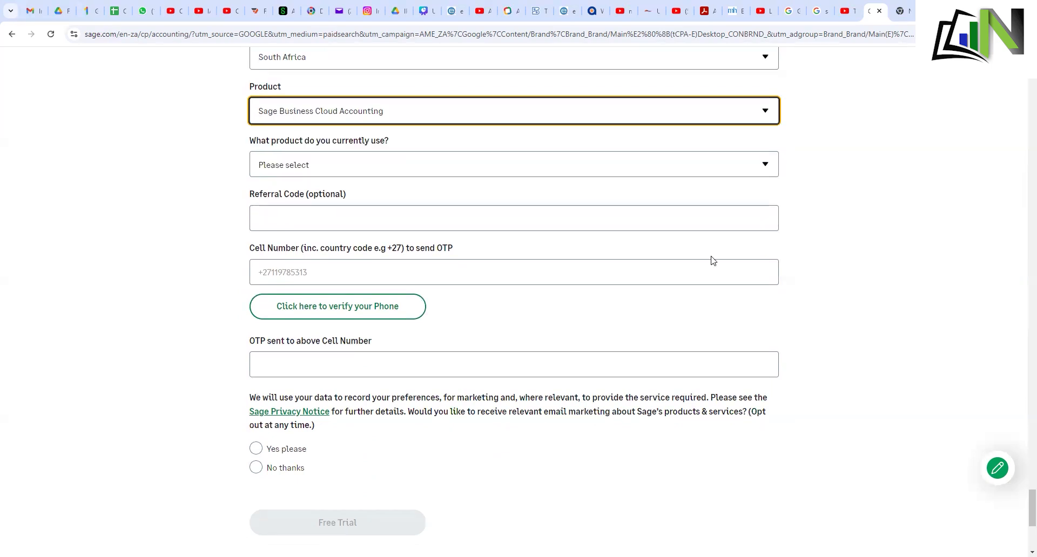
{"action": "left_click", "coordinate": [711, 261]}
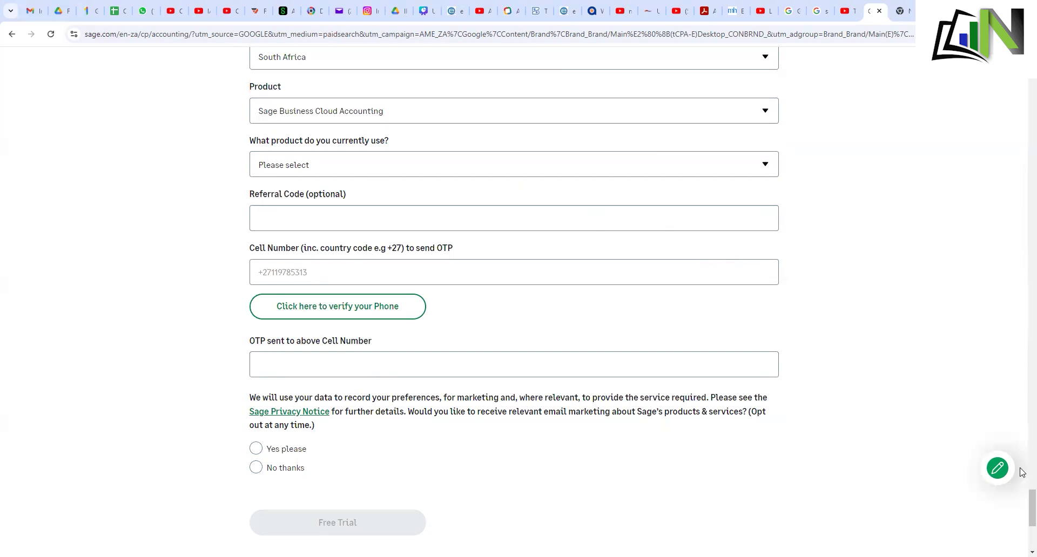
Open the 'What product do you currently use?' dropdown on the signup form
{"action": "scroll", "coordinate": [1021, 491], "scroll_direction": "up", "scroll_amount": 3}
{"action": "scroll", "coordinate": [1021, 507], "scroll_direction": "down", "scroll_amount": 4}
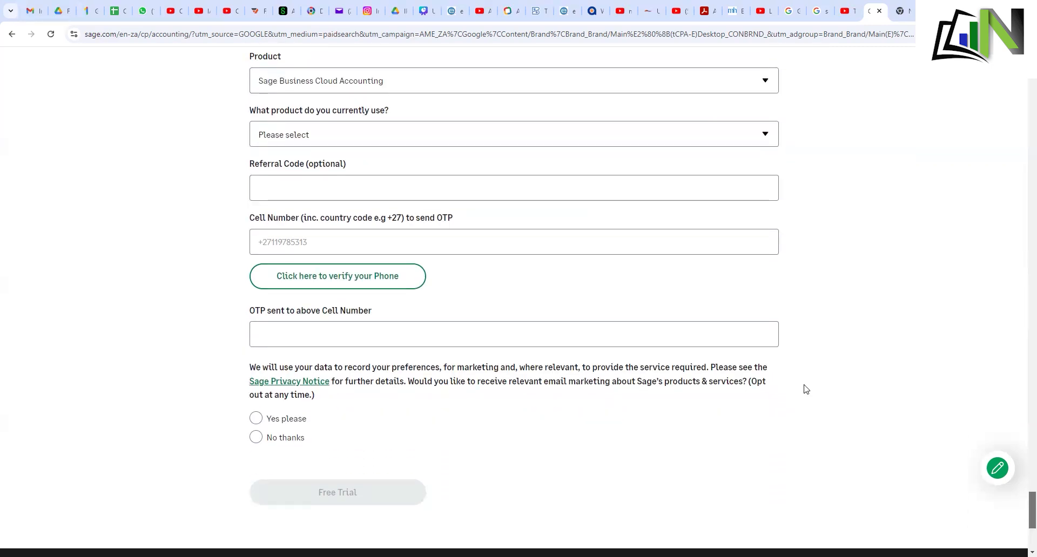
{"action": "left_click", "coordinate": [763, 138]}
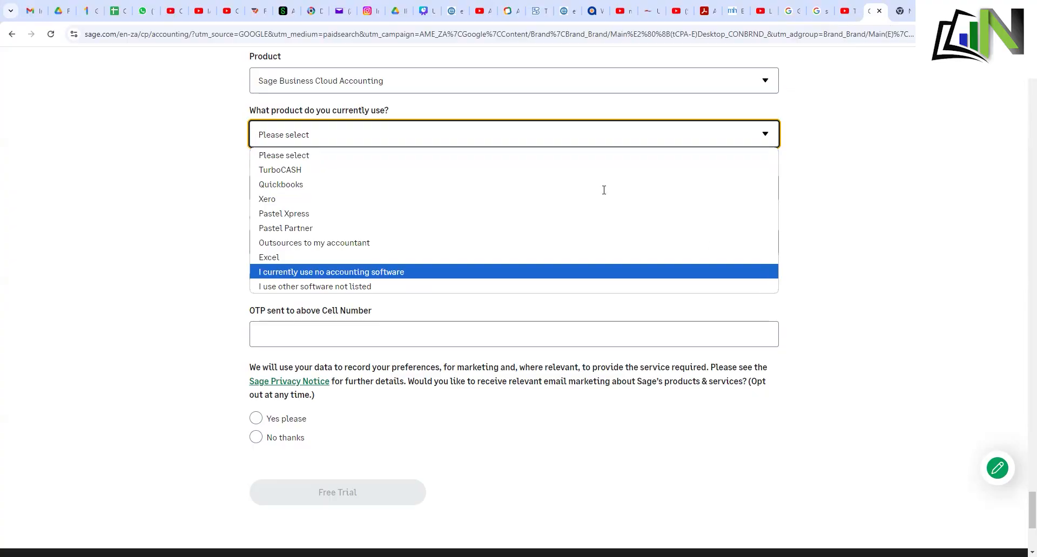
Choose 'I currently use no accounting software' and enter the cell phone number
{"action": "key", "text": "Return"}
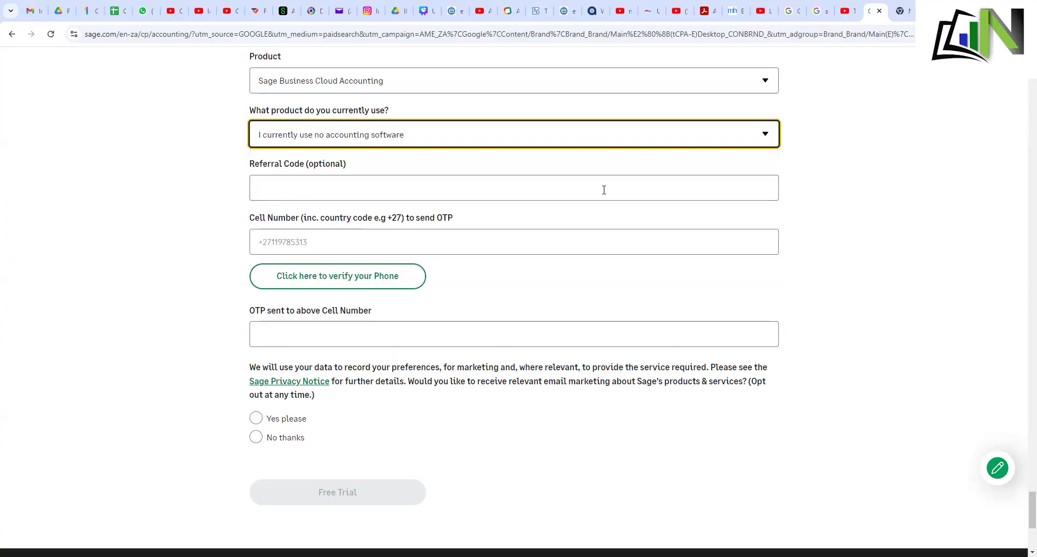
{"action": "left_click", "coordinate": [319, 244]}
{"action": "type", "text": "+27"}
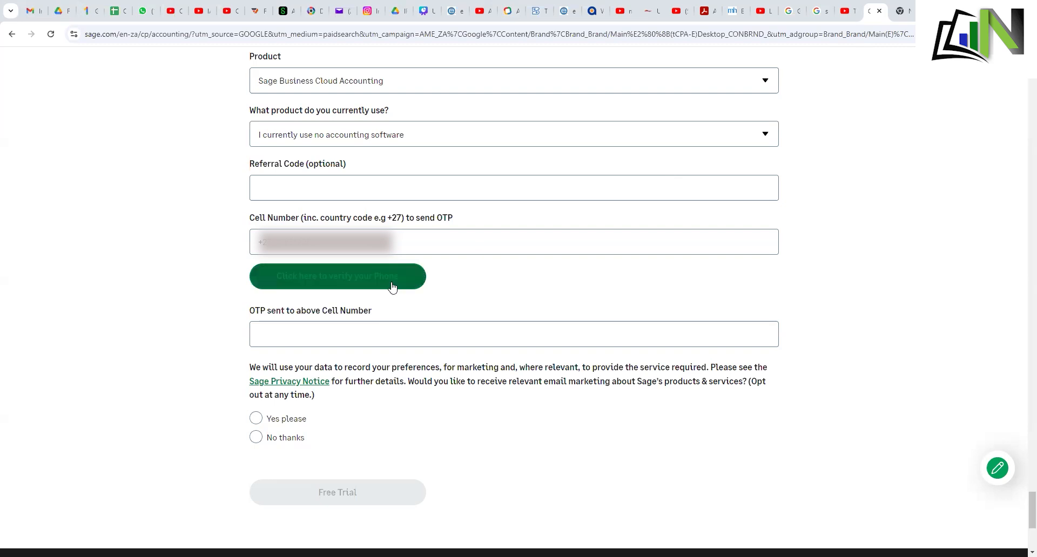
Request an OTP via 'Click here to verify your Phone'
{"action": "left_click", "coordinate": [348, 283]}
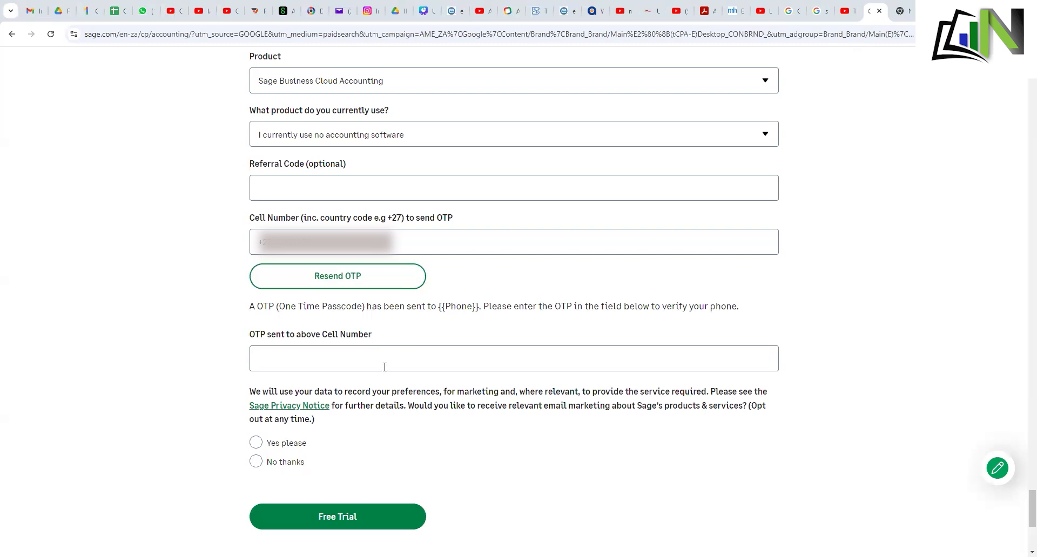
Enter the received OTP, choose 'No thanks' for marketing e-mails and submit the Free Trial
{"action": "left_click", "coordinate": [371, 366]}
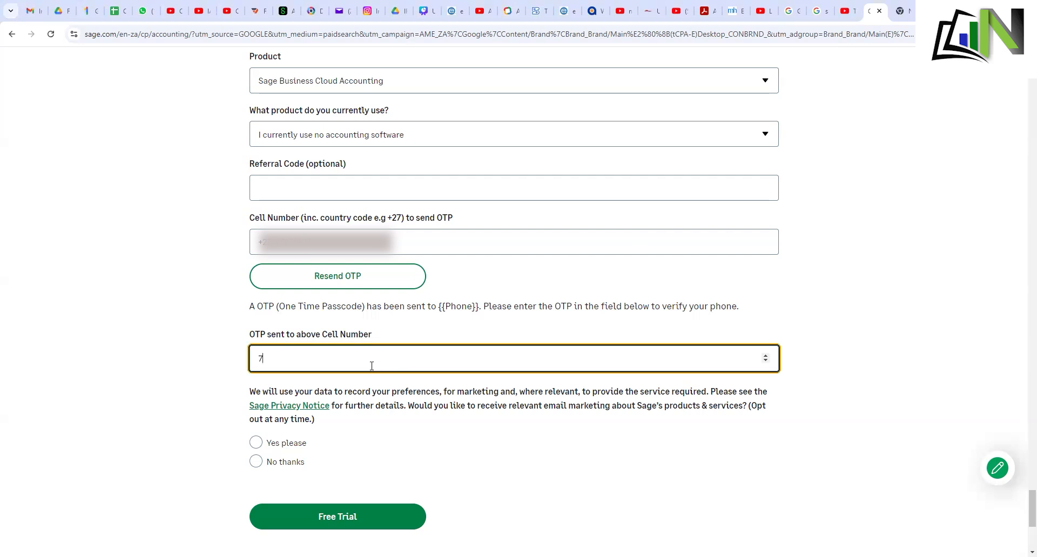
{"action": "left_click", "coordinate": [257, 462]}
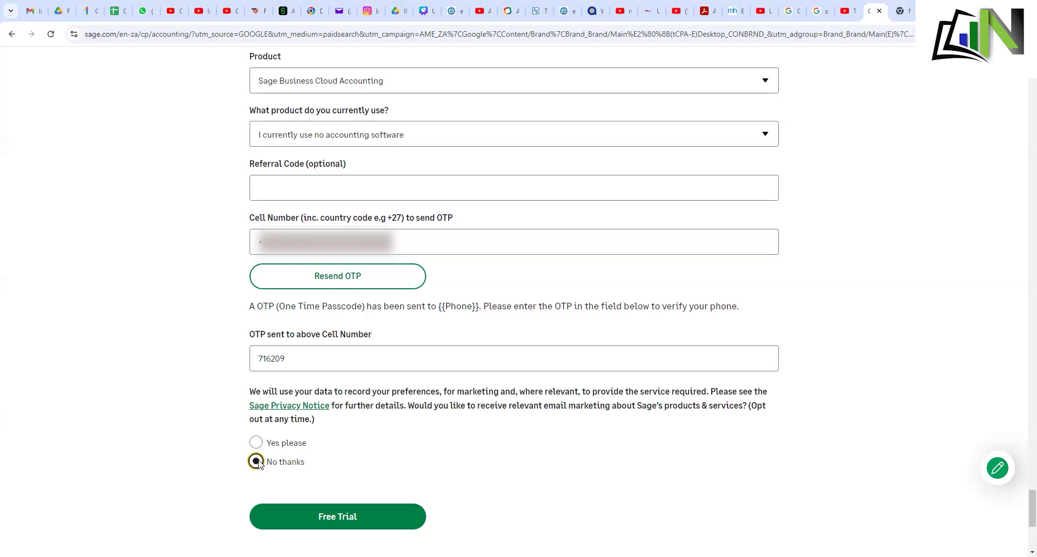
{"action": "left_click", "coordinate": [346, 525]}
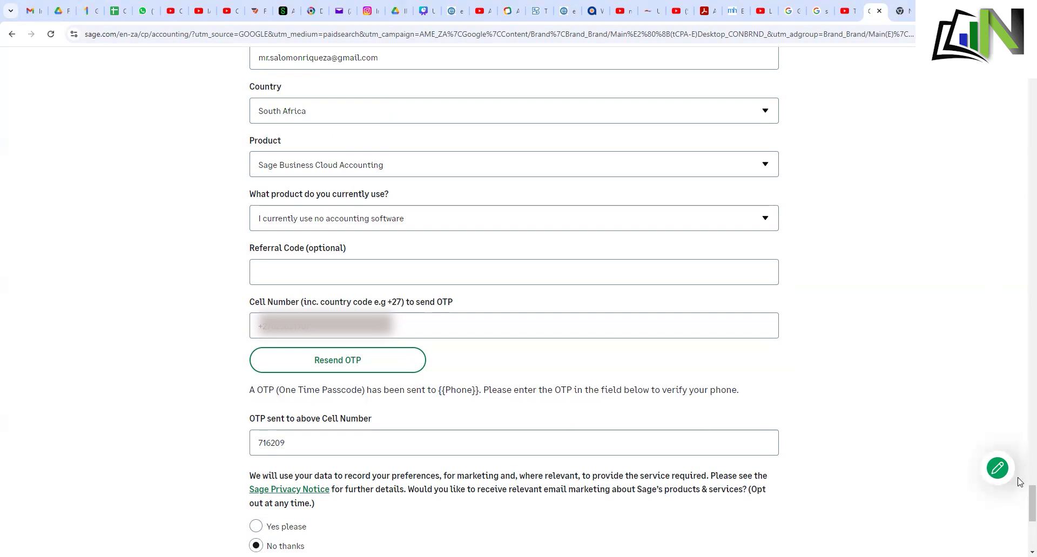
Scroll down the submitted trial form
{"action": "scroll", "coordinate": [1022, 528], "scroll_direction": "down", "scroll_amount": 7}
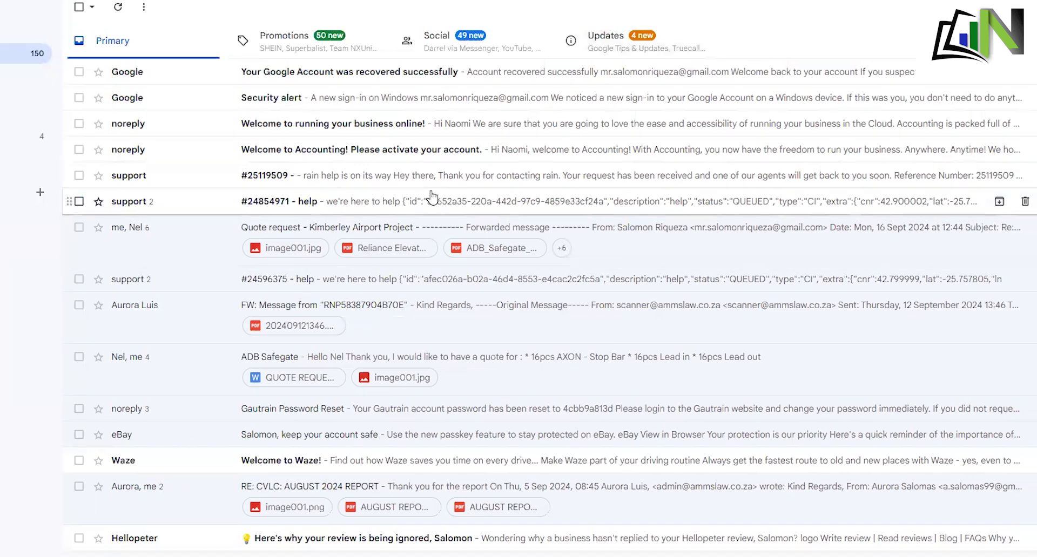
Open the 'Welcome to Accounting!' activation e-mail and follow its Confirm Account link
{"action": "left_click", "coordinate": [350, 153]}
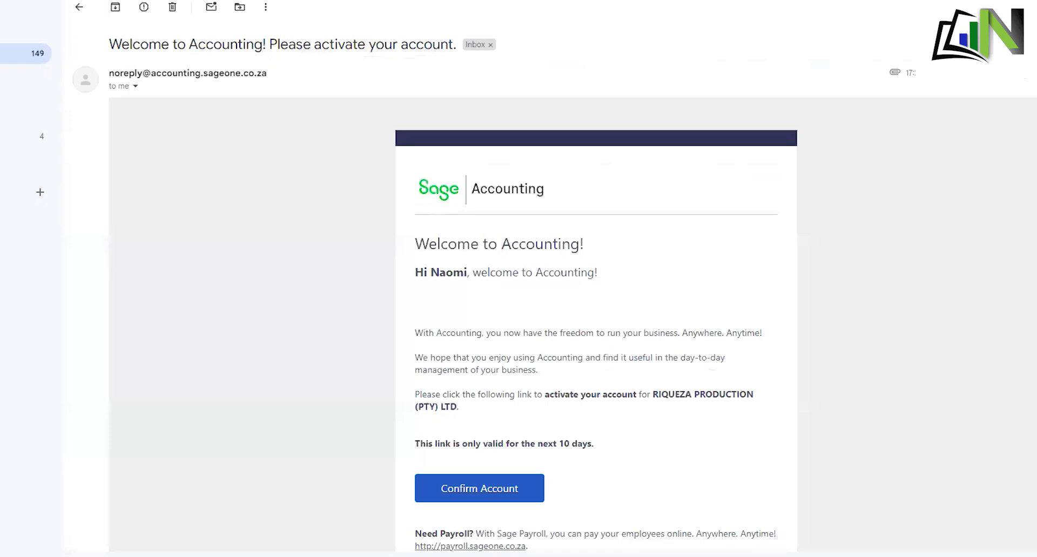
{"action": "scroll", "coordinate": [572, 288], "scroll_direction": "down", "scroll_amount": 2}
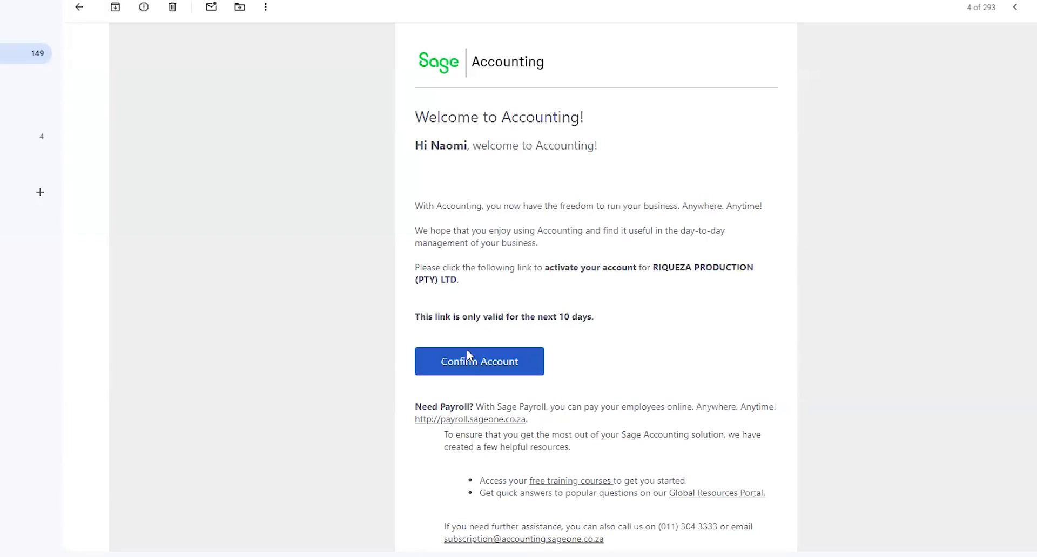
{"action": "left_click", "coordinate": [469, 370]}
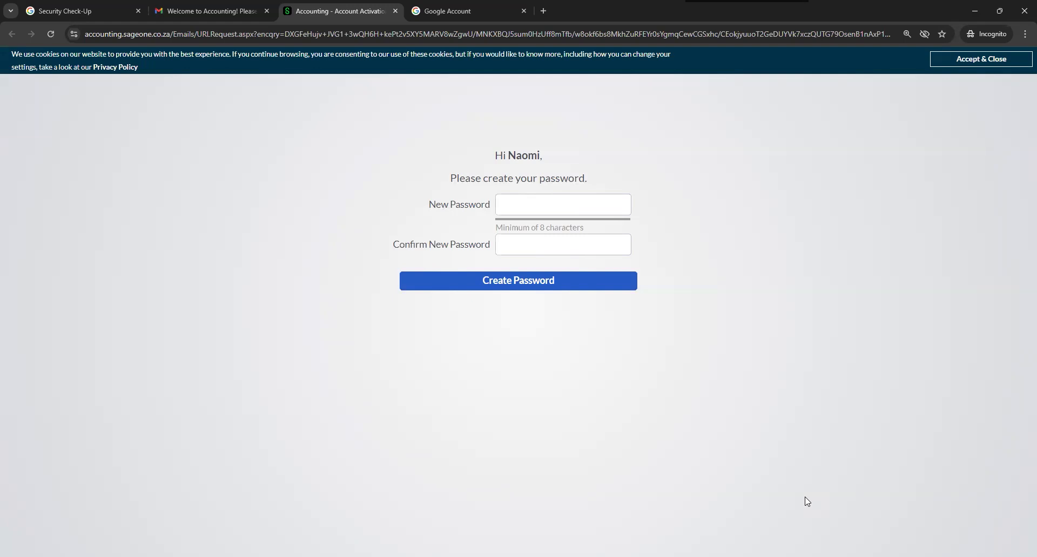
Enter the new password in both password fields and create it
{"action": "left_click", "coordinate": [532, 208]}
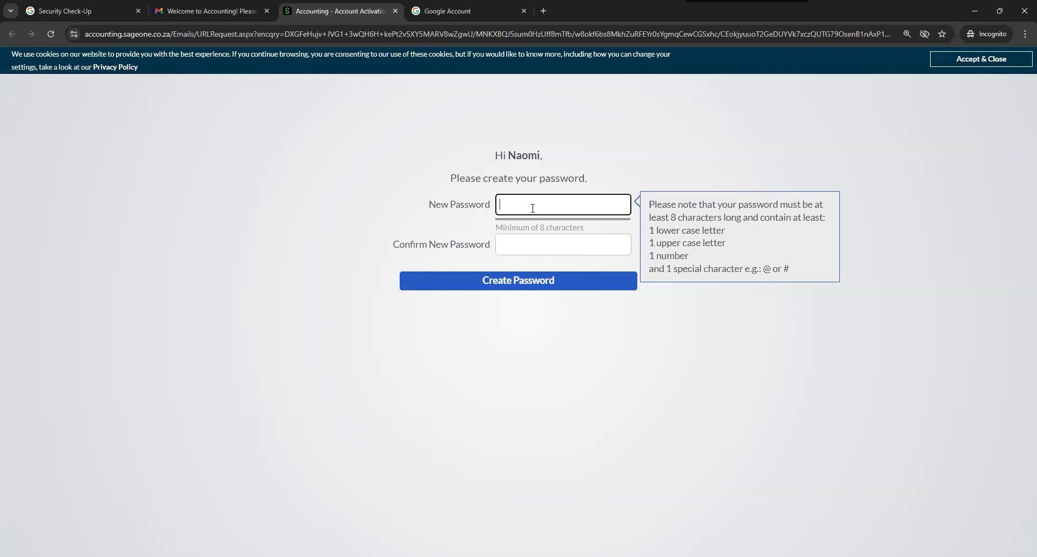
{"action": "type", "text": "********"}
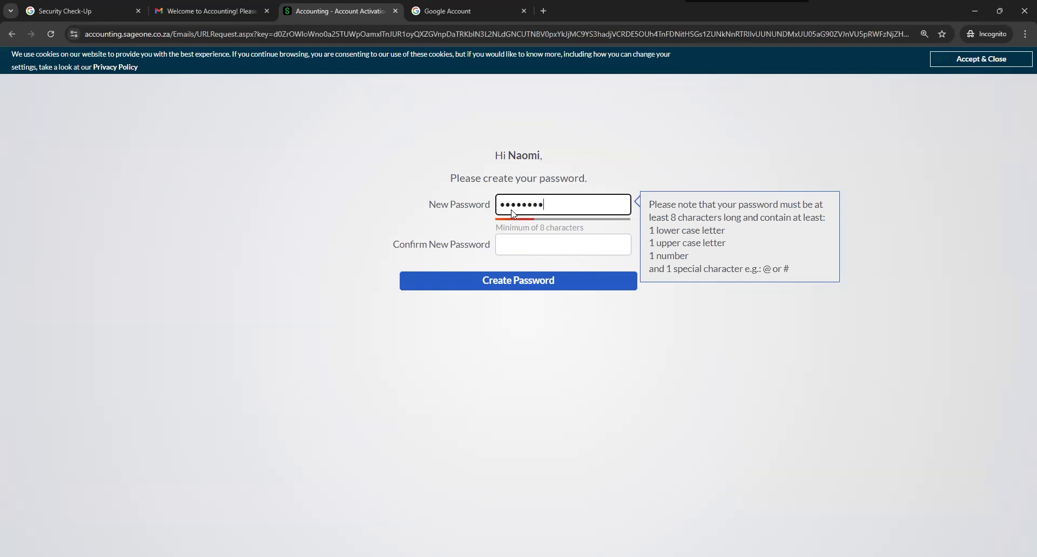
{"action": "type", "text": "****"}
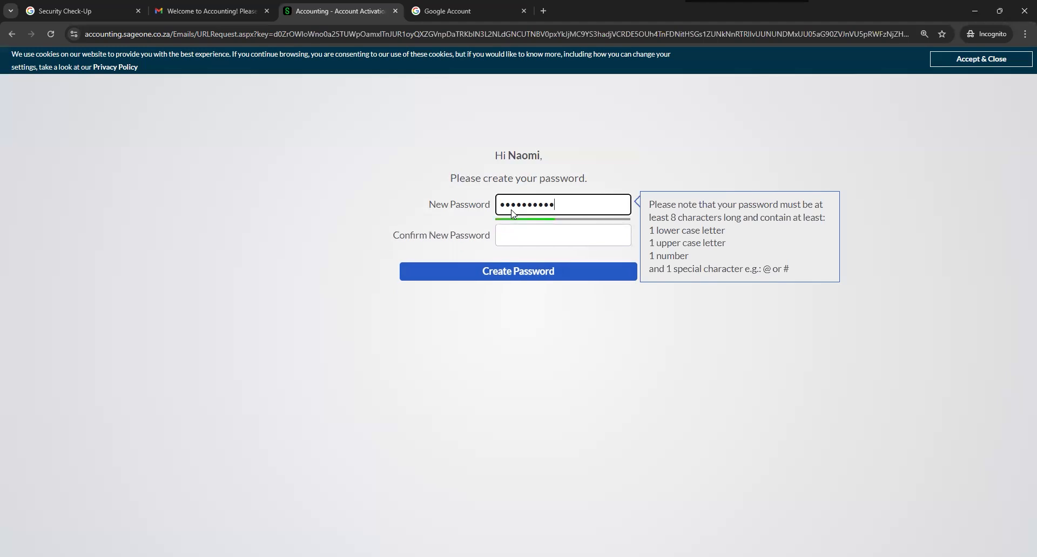
{"action": "type", "text": "*****"}
{"action": "left_click", "coordinate": [513, 238]}
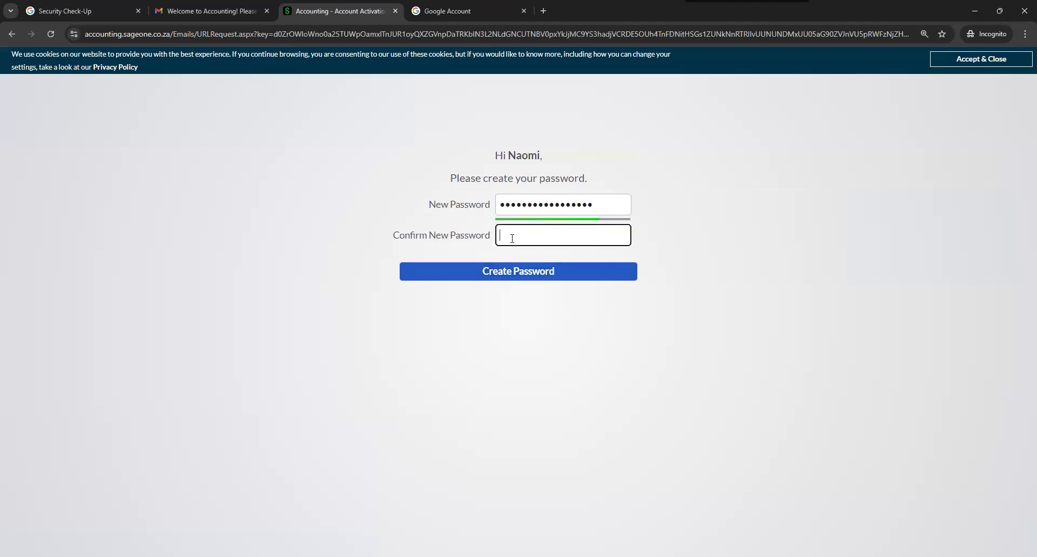
{"action": "type", "text": "*****************"}
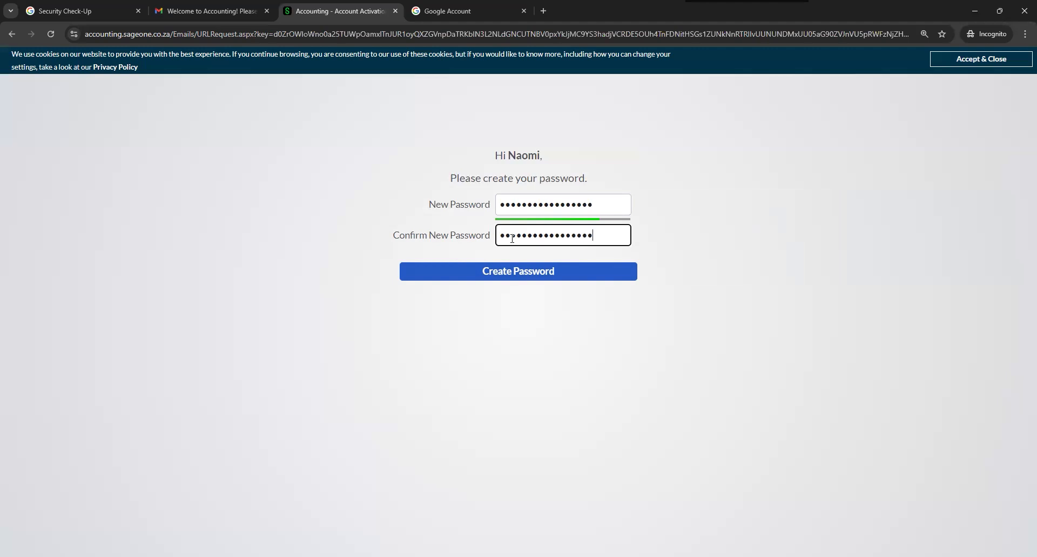
{"action": "left_click", "coordinate": [533, 277]}
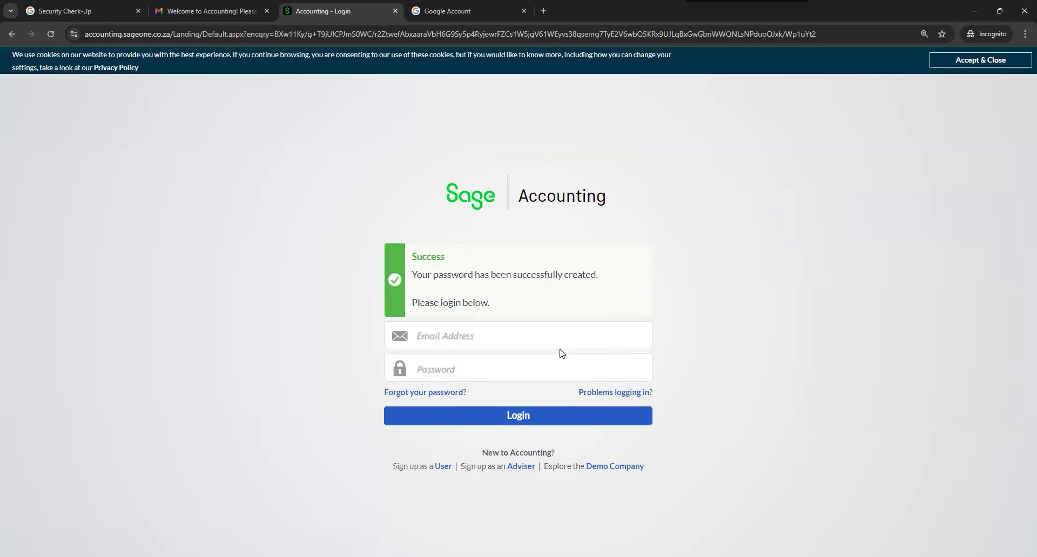
Sign in to Sage with the account e-mail address and password
{"action": "left_click", "coordinate": [511, 338]}
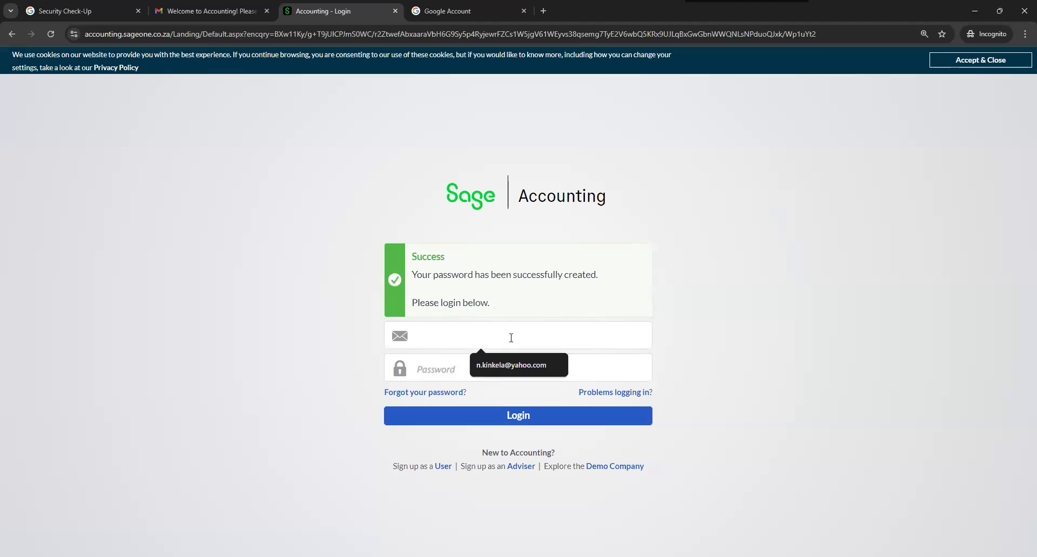
{"action": "type", "text": "mr"}
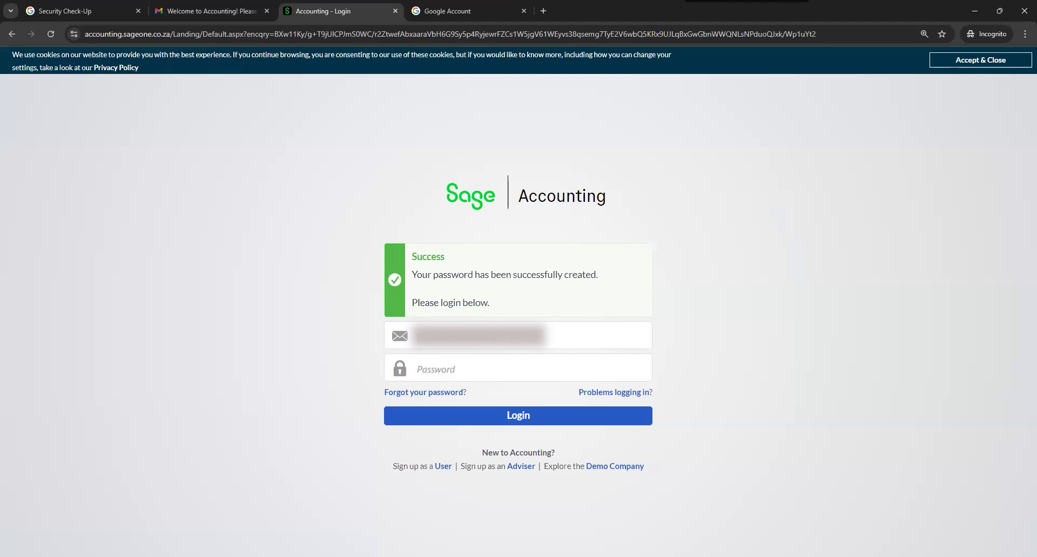
{"action": "type", "text": "m"}
{"action": "left_click", "coordinate": [505, 362]}
{"action": "type", "text": "••••••••••••••••"}
{"action": "left_click", "coordinate": [546, 419]}
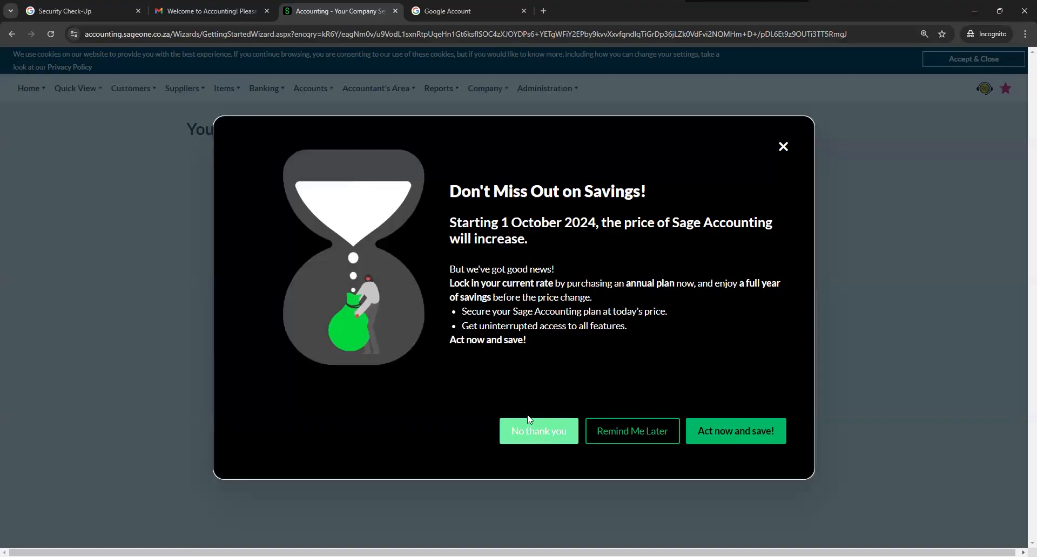
Decline the annual-plan savings offer and postpone the company settings reminder
{"action": "left_click", "coordinate": [536, 426]}
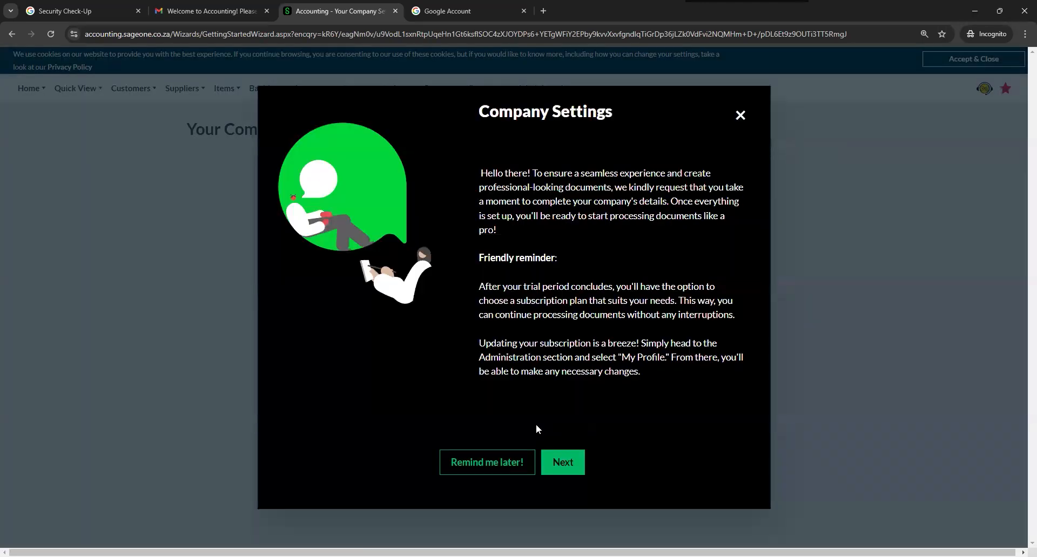
{"action": "left_click", "coordinate": [502, 463]}
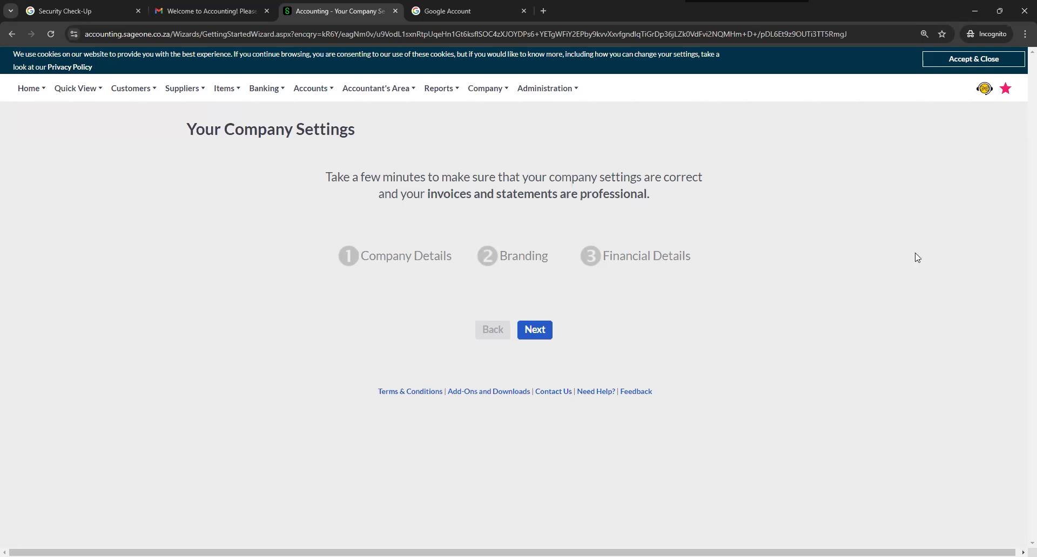
Accept the cookie notice, check the company options list, and start the company settings wizard
{"action": "left_click", "coordinate": [942, 61]}
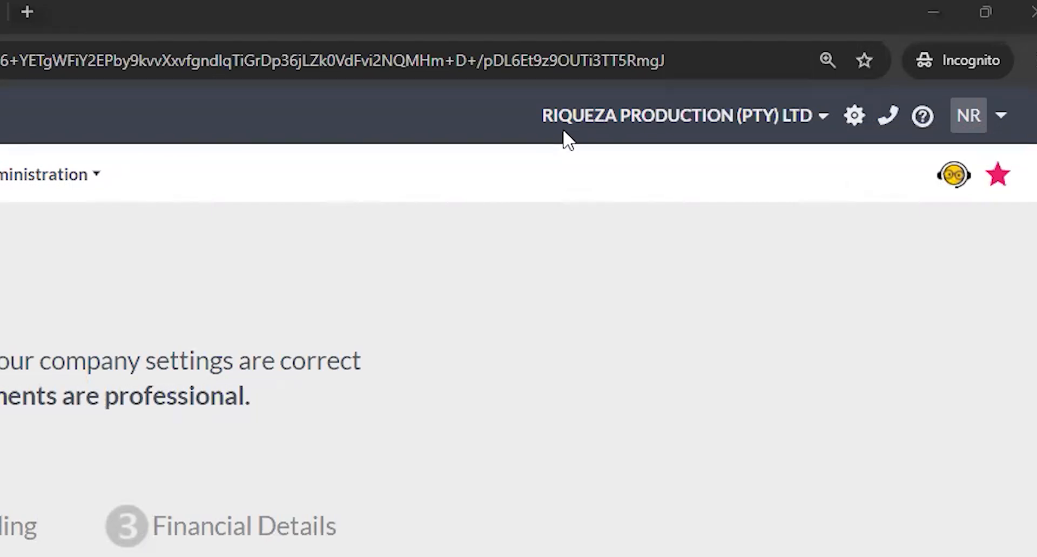
{"action": "left_click", "coordinate": [819, 132]}
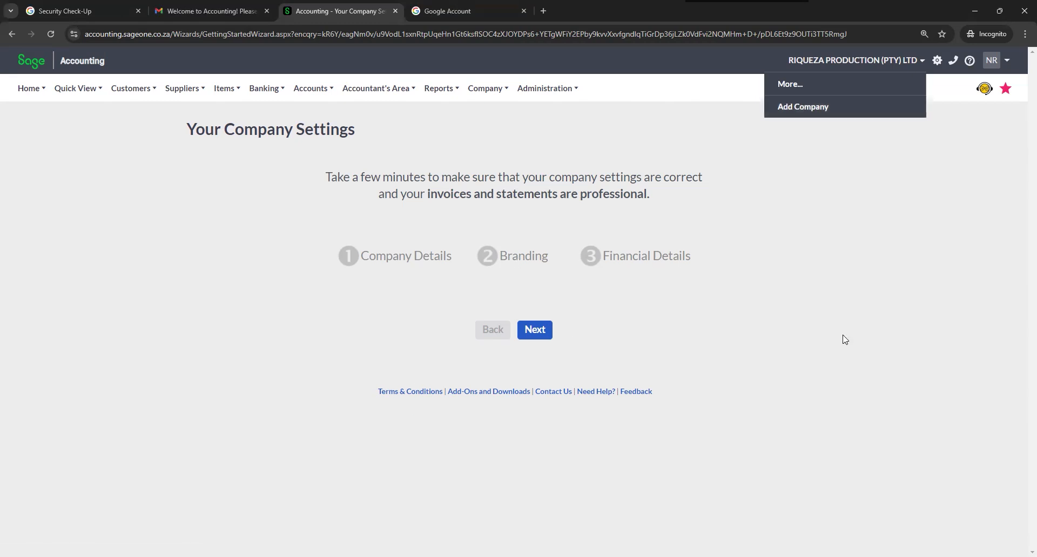
{"action": "left_click", "coordinate": [883, 257]}
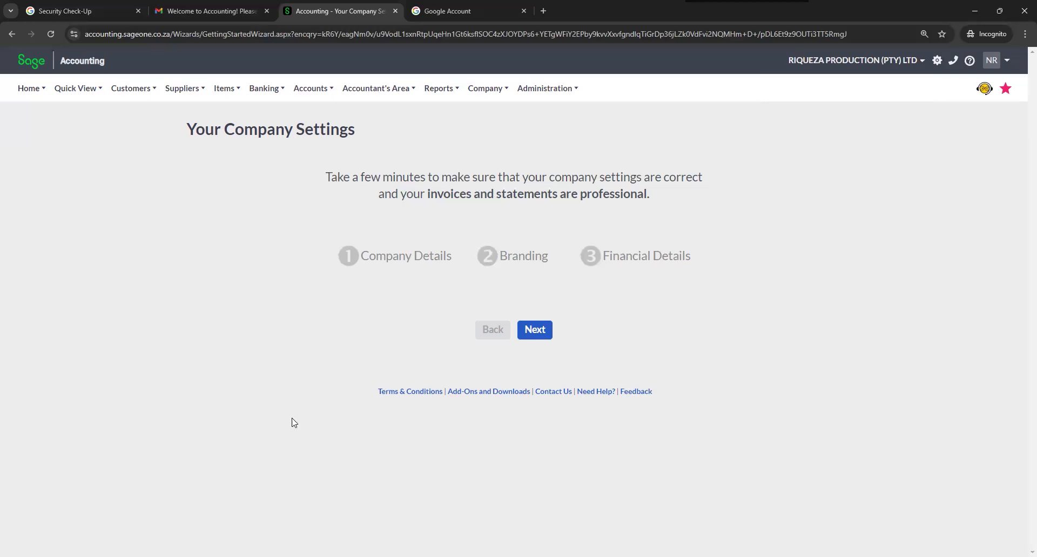
{"action": "left_click", "coordinate": [537, 334]}
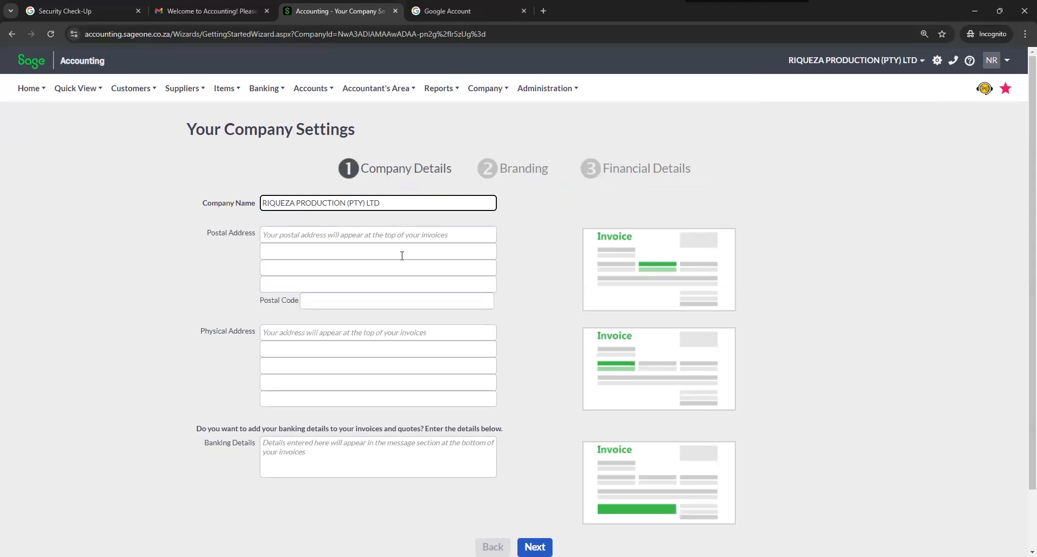
Autofill both the postal and physical addresses, with postal codes, from the saved address
{"action": "left_click", "coordinate": [327, 234]}
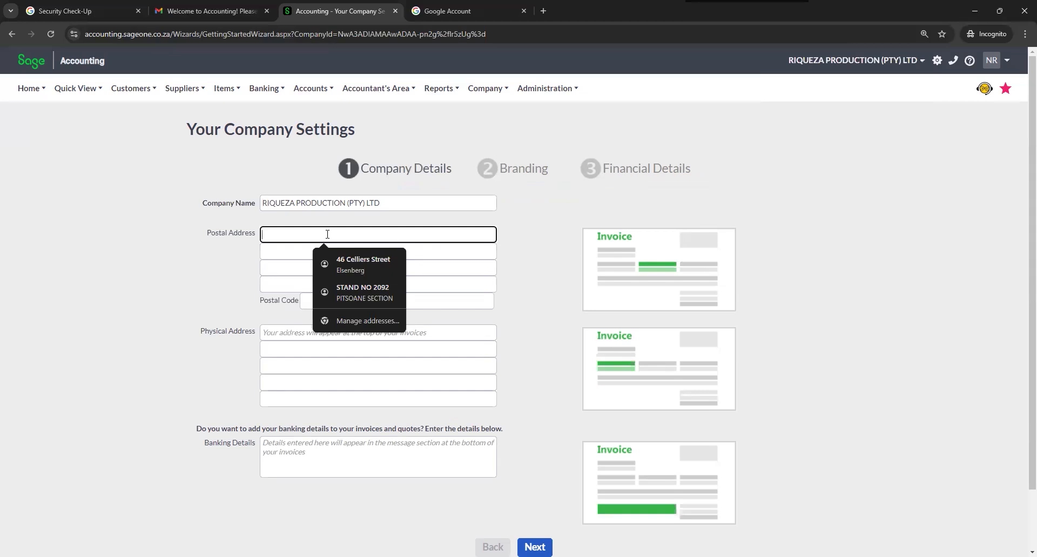
{"action": "left_click", "coordinate": [348, 264]}
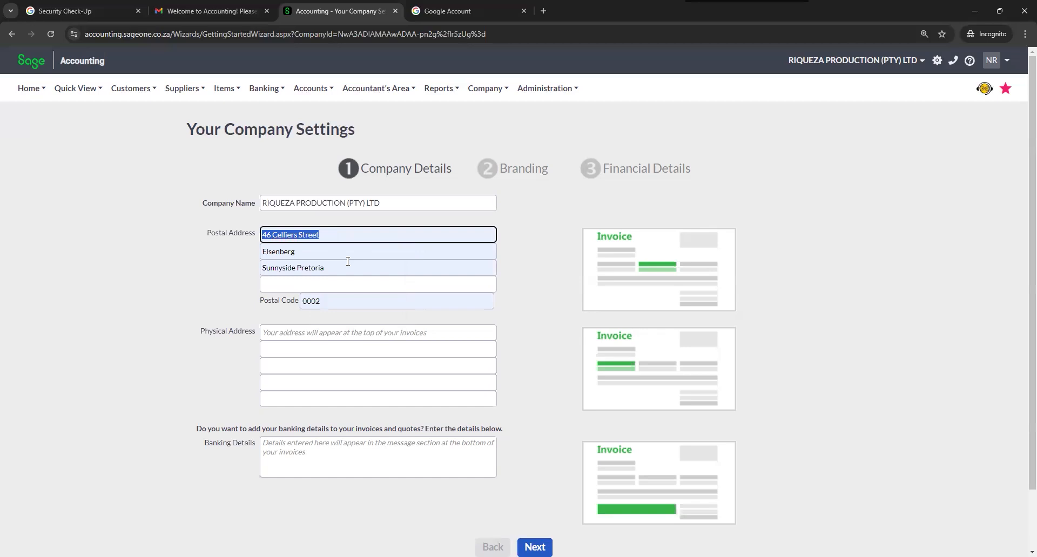
{"action": "left_click", "coordinate": [283, 331]}
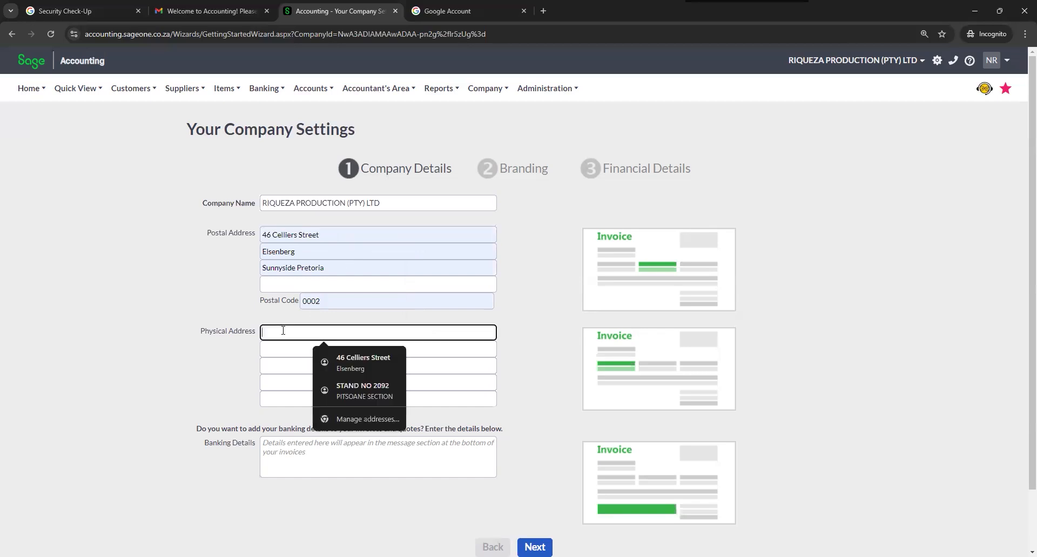
{"action": "left_click", "coordinate": [349, 359]}
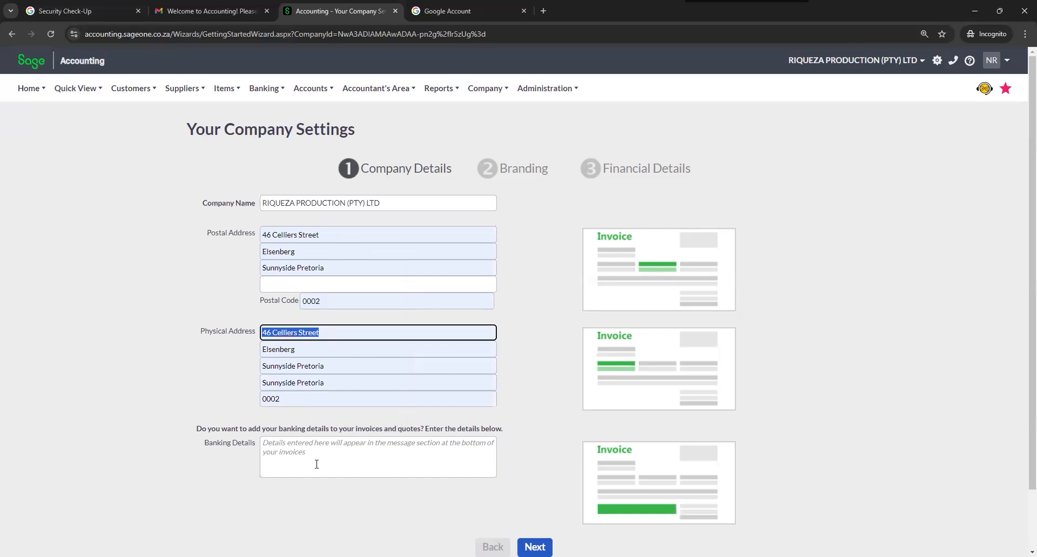
{"action": "left_click", "coordinate": [285, 447]}
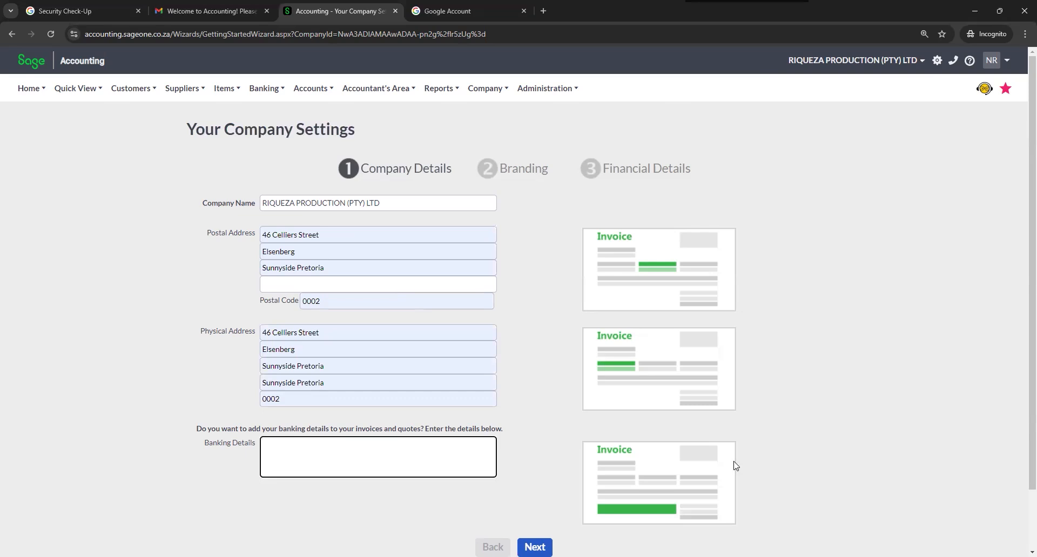
{"action": "scroll", "coordinate": [1022, 264], "scroll_direction": "down", "scroll_amount": 1}
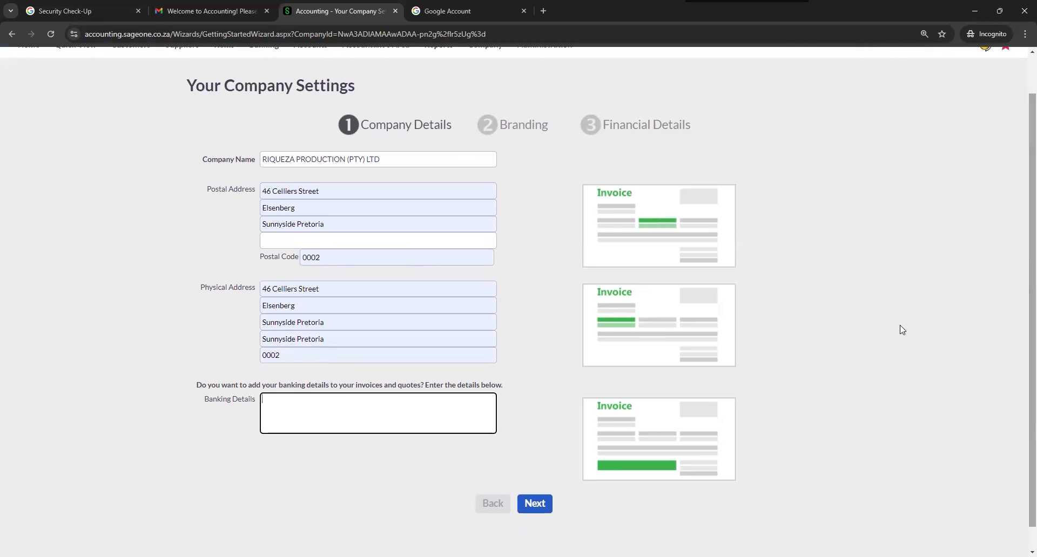
On the Branding step, pick R Prod logo-black BG from the D: drive's Riqueza logo folder
{"action": "left_click", "coordinate": [535, 503]}
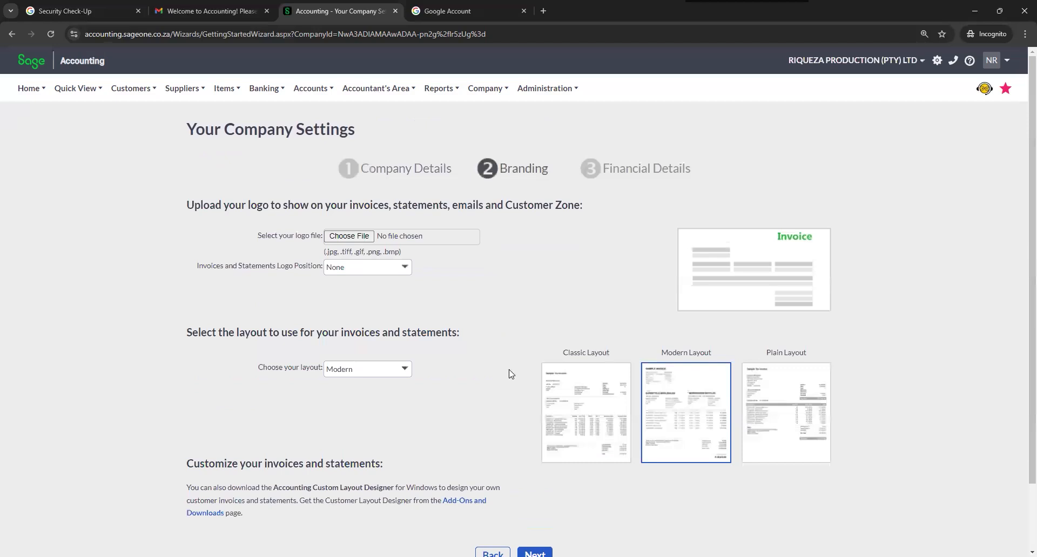
{"action": "left_click", "coordinate": [361, 241]}
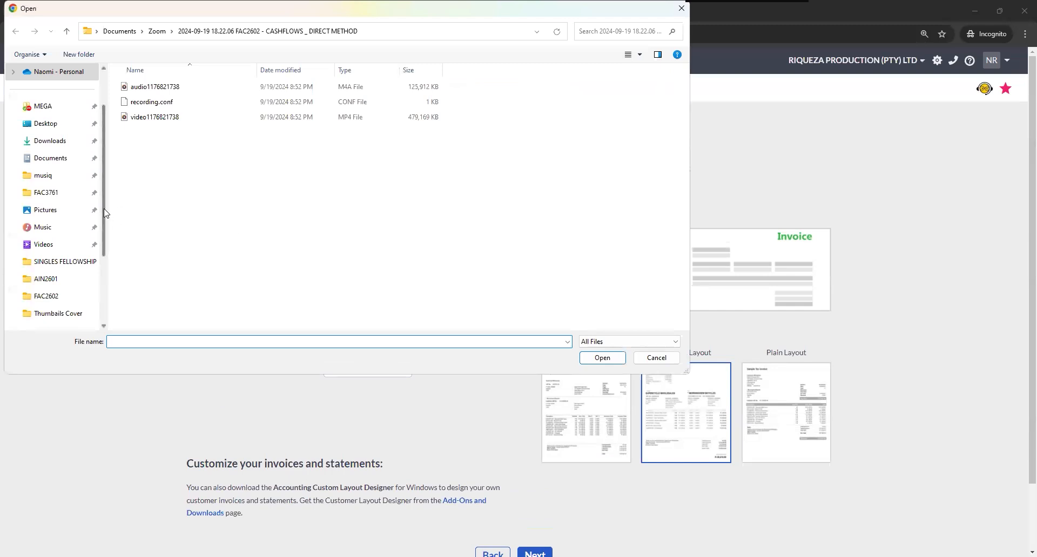
{"action": "left_click_drag", "start_coordinate": [104, 213], "coordinate": [106, 267]}
{"action": "left_click", "coordinate": [55, 297]}
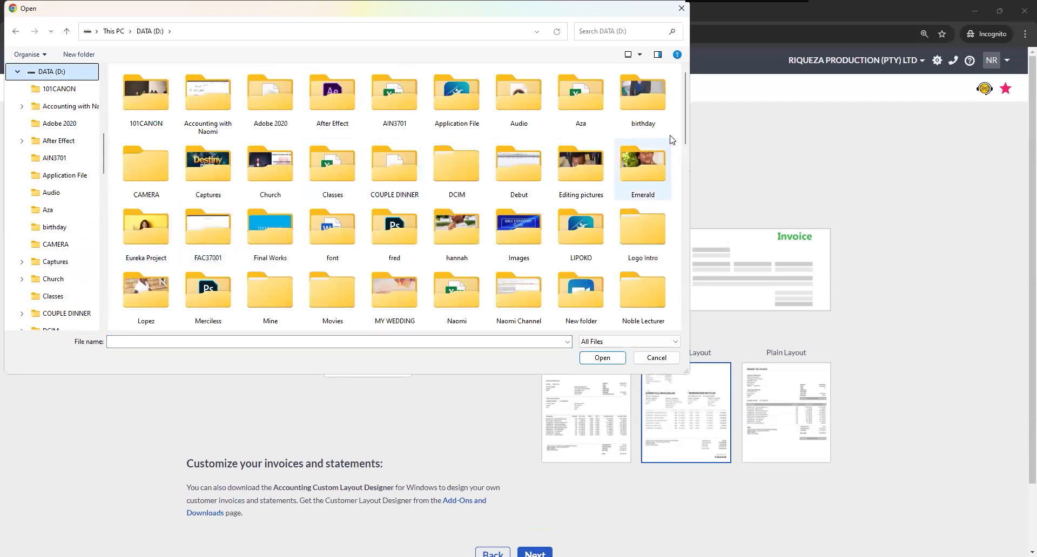
{"action": "left_click_drag", "start_coordinate": [689, 115], "coordinate": [709, 202]}
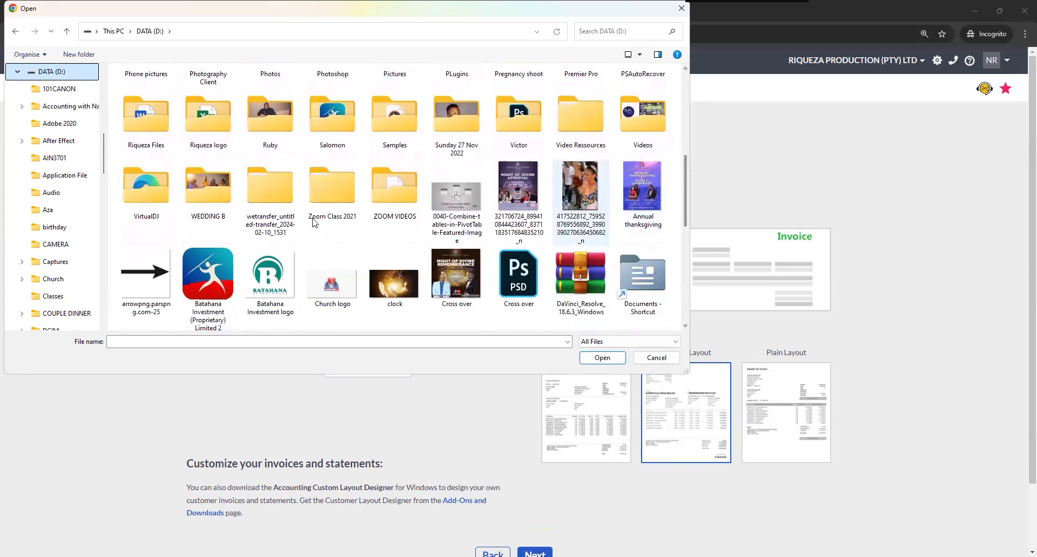
{"action": "left_click", "coordinate": [210, 141]}
{"action": "double_click", "coordinate": [210, 140]}
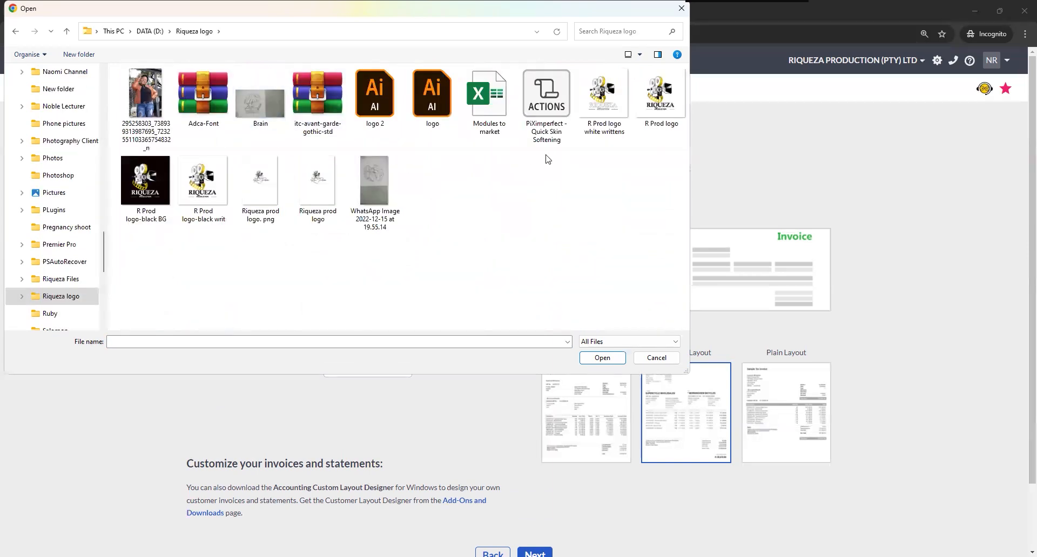
{"action": "left_click", "coordinate": [152, 186]}
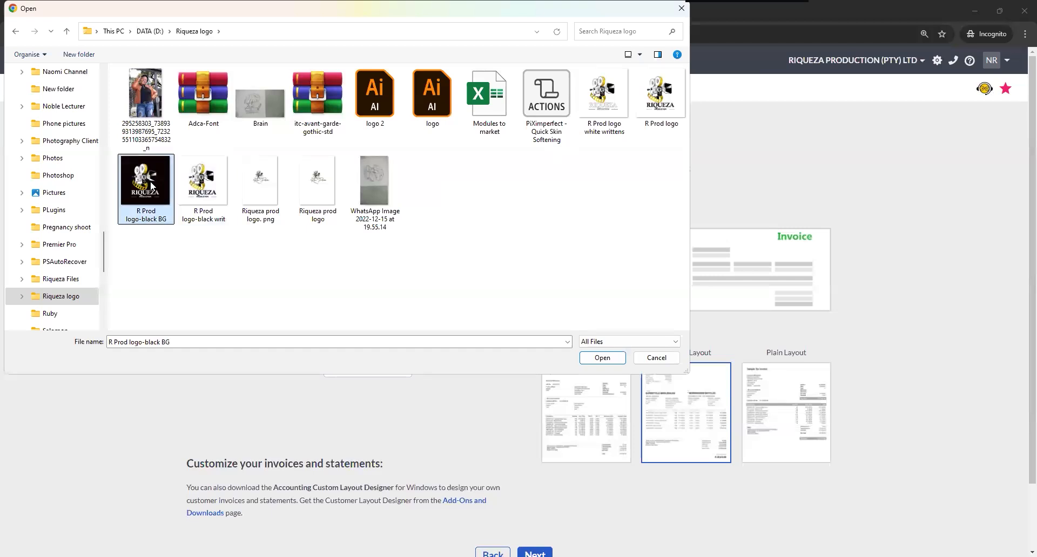
Upload R Prod logo-black BG.png and set its invoice and statement logo position to Top Left
{"action": "left_click", "coordinate": [615, 361]}
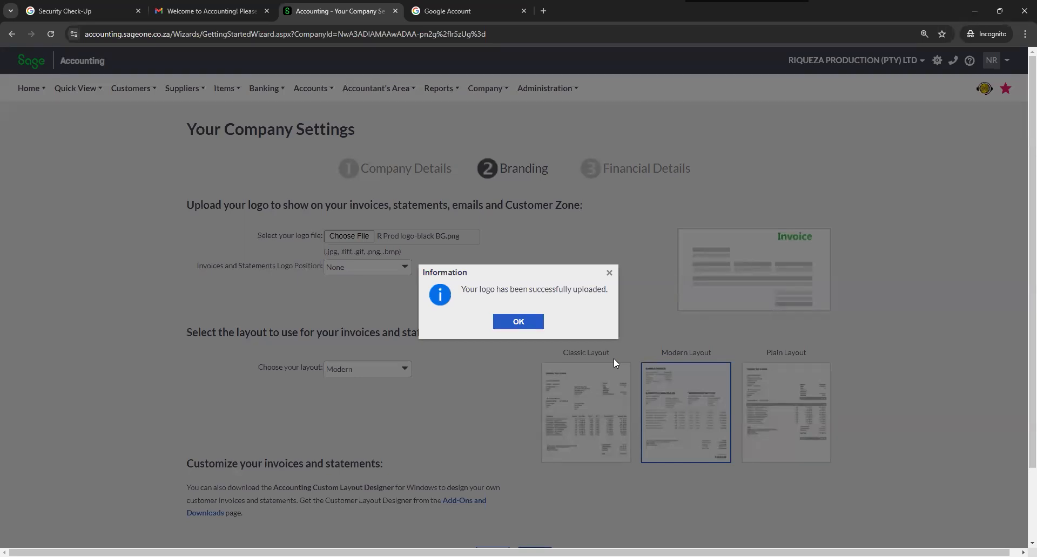
{"action": "left_click", "coordinate": [518, 323]}
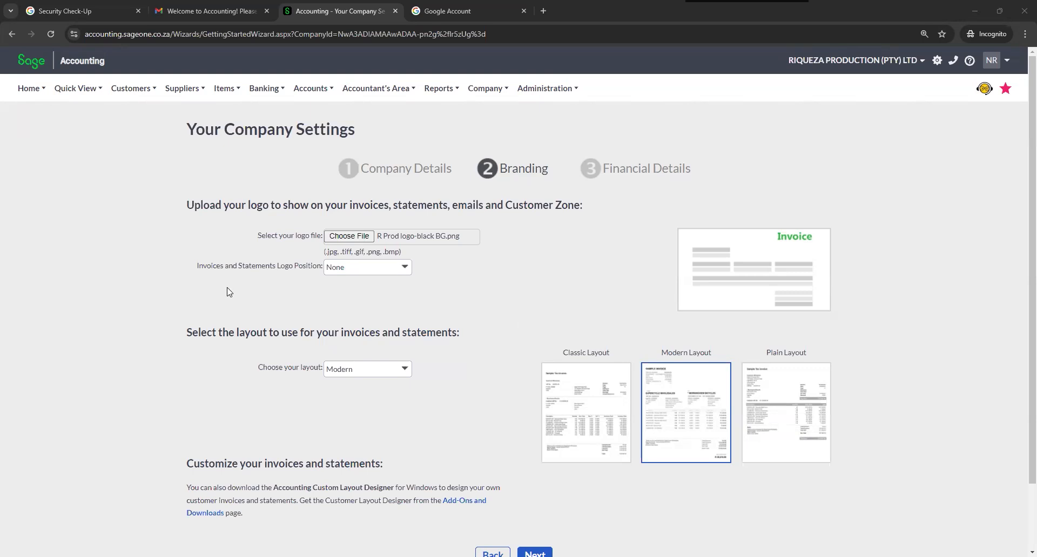
{"action": "left_click", "coordinate": [406, 269]}
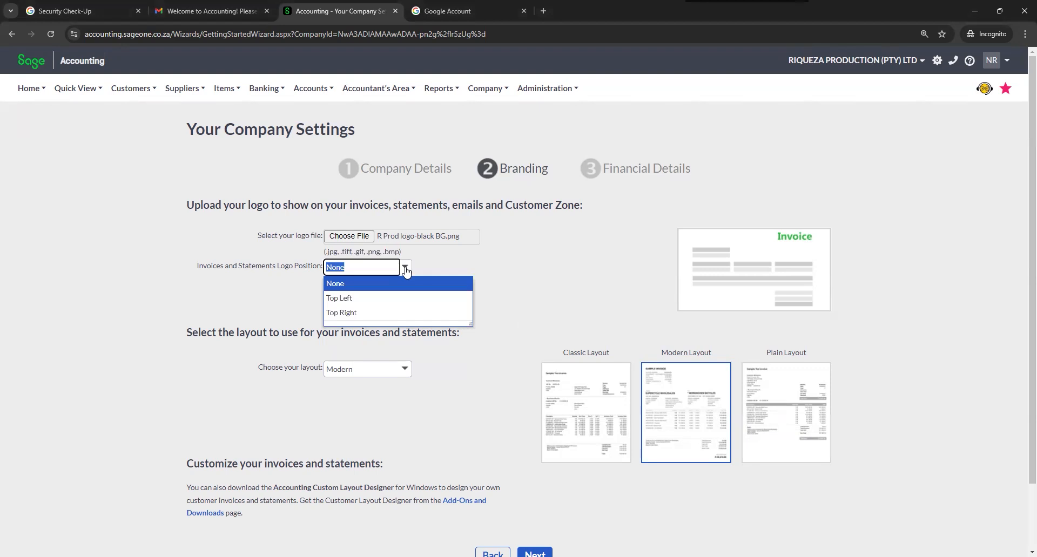
{"action": "left_click", "coordinate": [365, 297]}
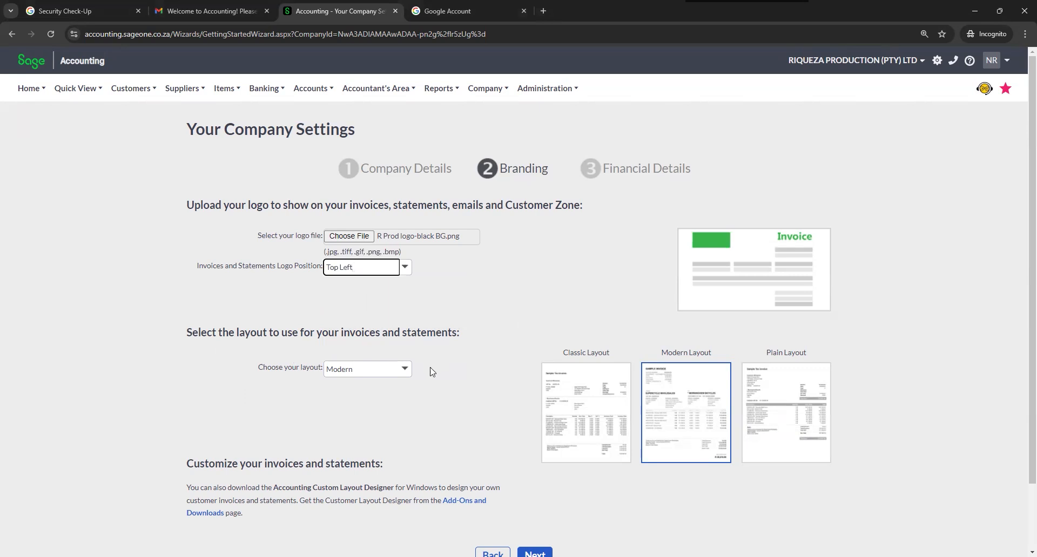
{"action": "left_click", "coordinate": [405, 375]}
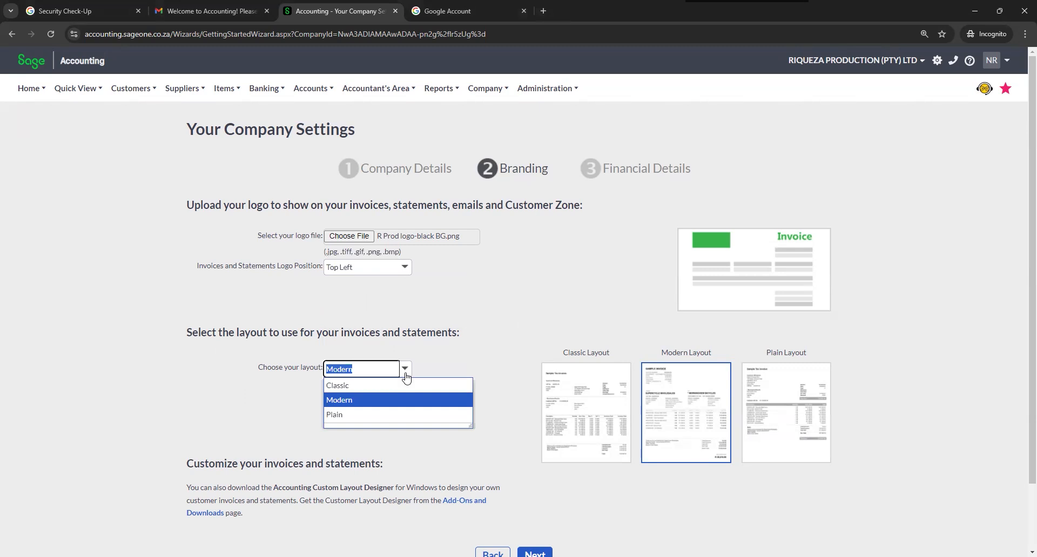
{"action": "left_click", "coordinate": [380, 386]}
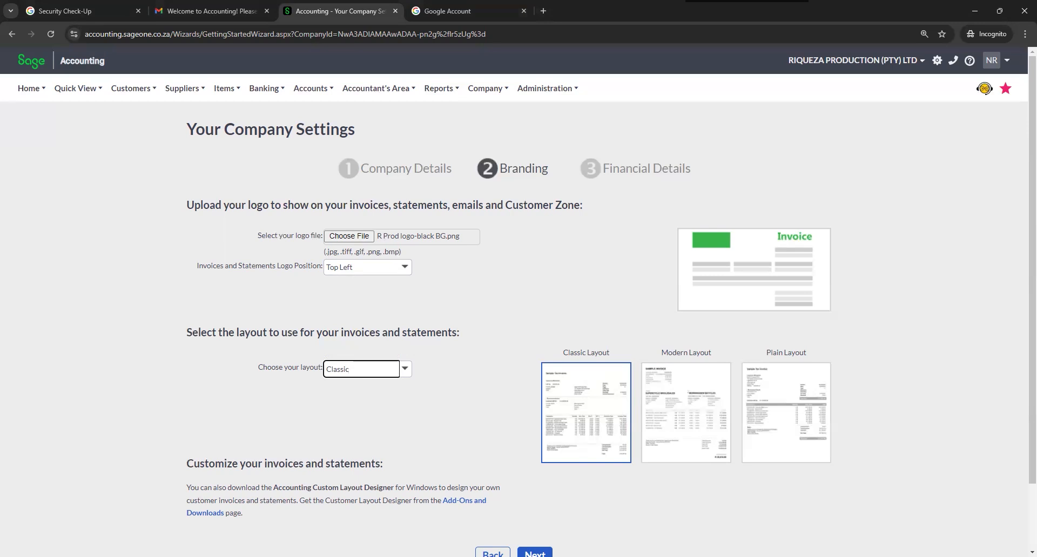
{"action": "left_click", "coordinate": [405, 369]}
{"action": "left_click", "coordinate": [398, 400]}
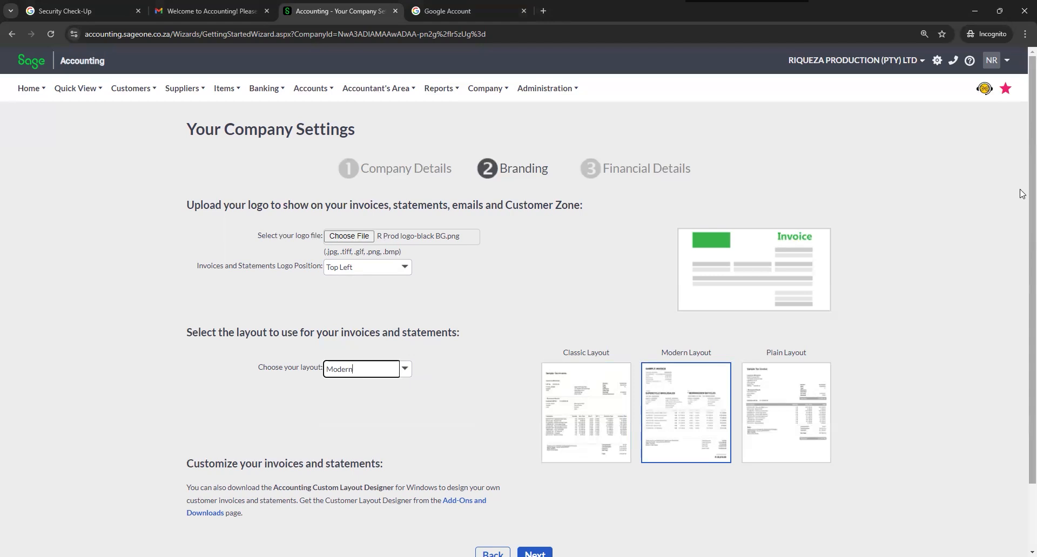
{"action": "scroll", "coordinate": [1022, 214], "scroll_direction": "down", "scroll_amount": 1}
{"action": "scroll", "coordinate": [1022, 215], "scroll_direction": "down", "scroll_amount": 1}
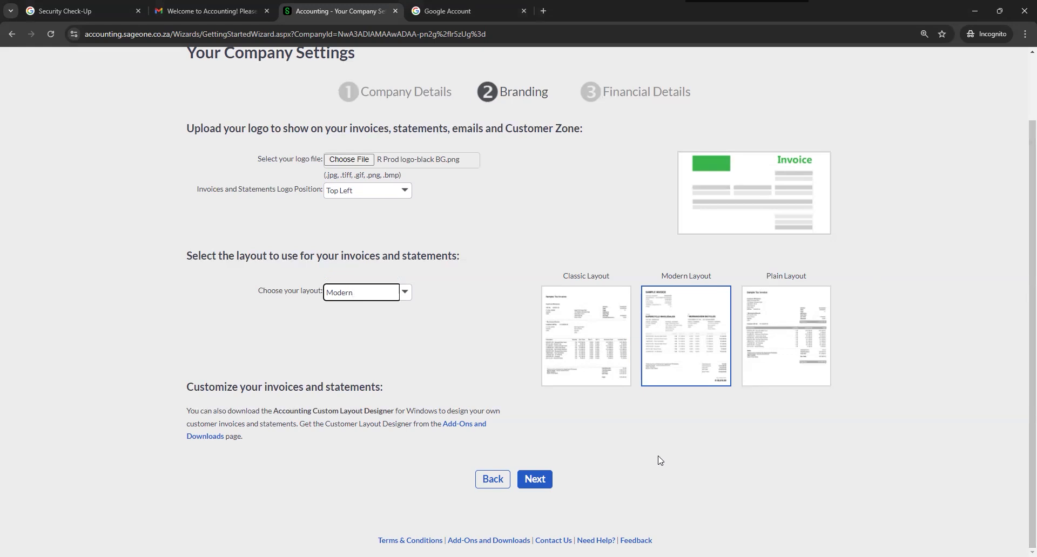
Continue from the logo and layout settings to the Customer Zone section
{"action": "left_click", "coordinate": [535, 483]}
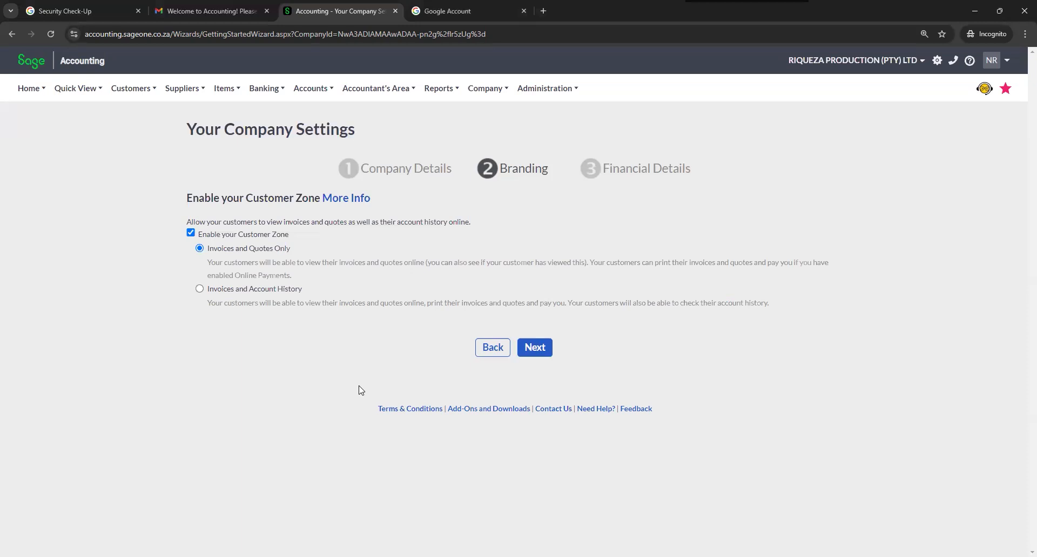
Keep the Customer Zone settings, proceed to Financial Details, and answer No to charging customers VAT
{"action": "left_click", "coordinate": [539, 347]}
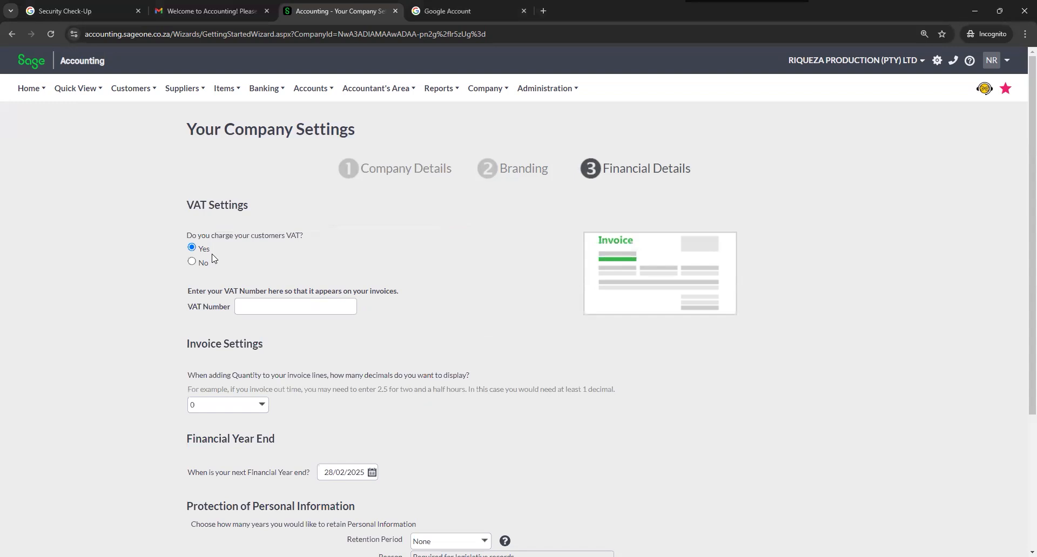
{"action": "left_click", "coordinate": [192, 263]}
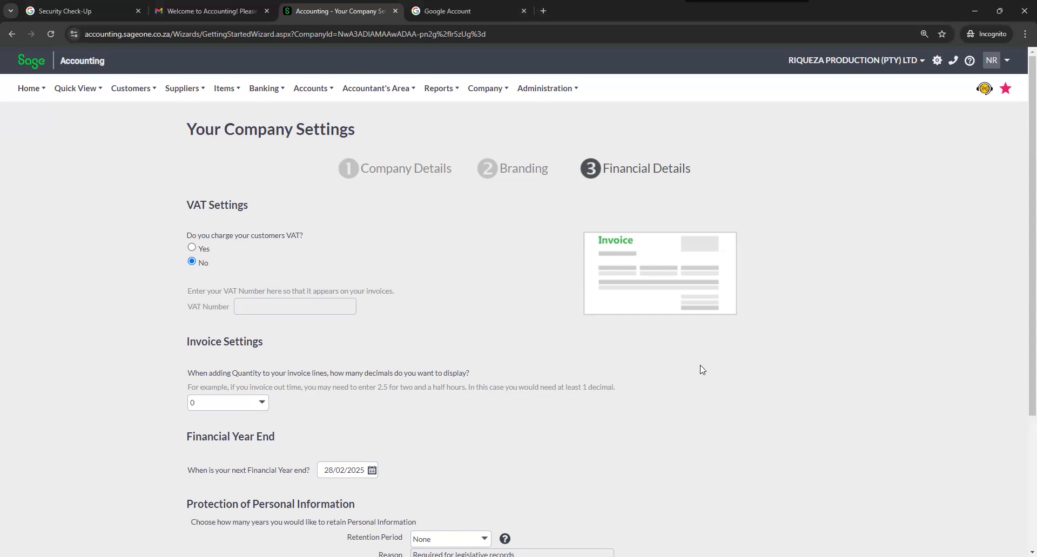
{"action": "left_click_drag", "start_coordinate": [1030, 233], "coordinate": [1030, 288]}
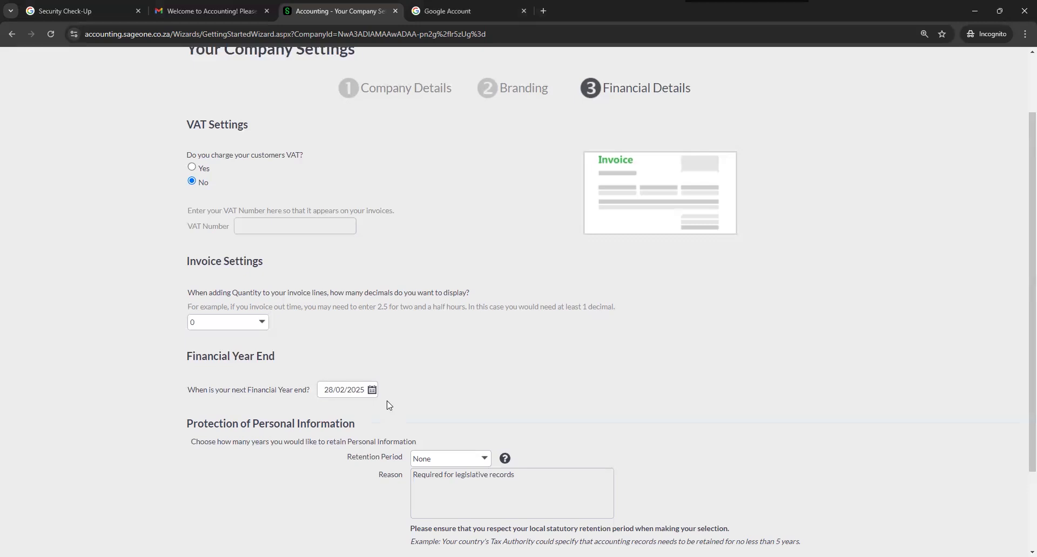
Set the personal information retention period to 7 years
{"action": "scroll", "coordinate": [1023, 277], "scroll_direction": "down", "scroll_amount": 2}
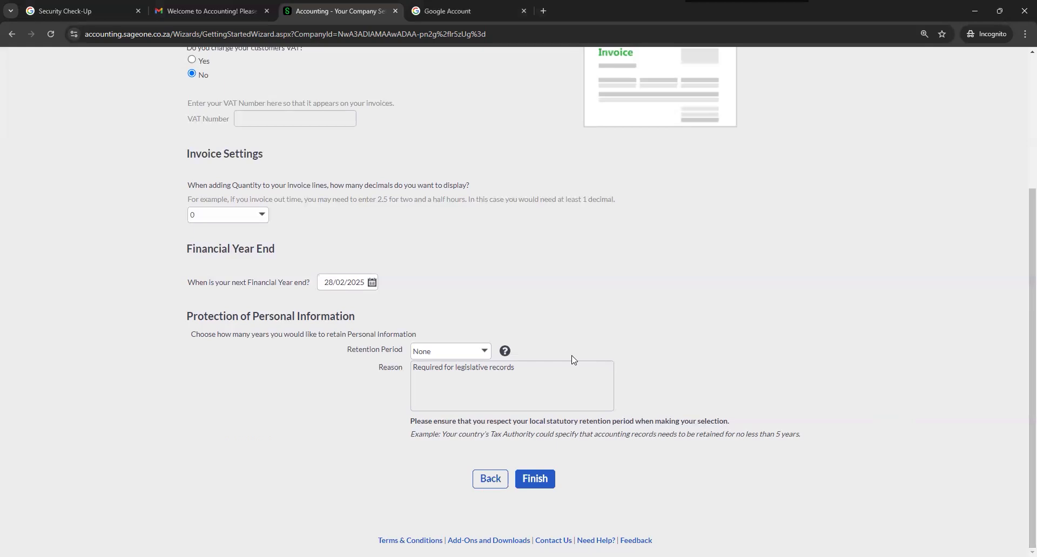
{"action": "left_click", "coordinate": [482, 356]}
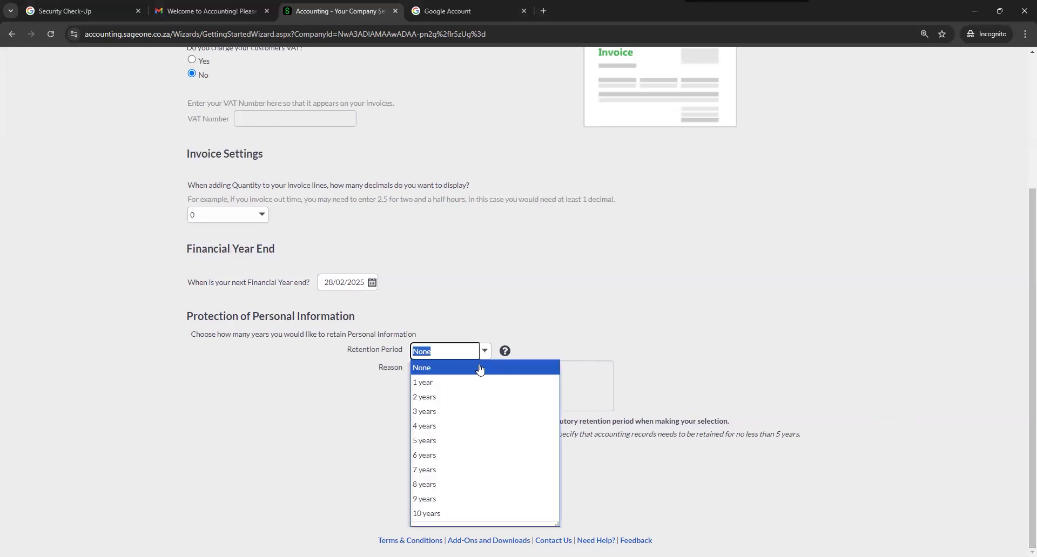
{"action": "left_click", "coordinate": [469, 470]}
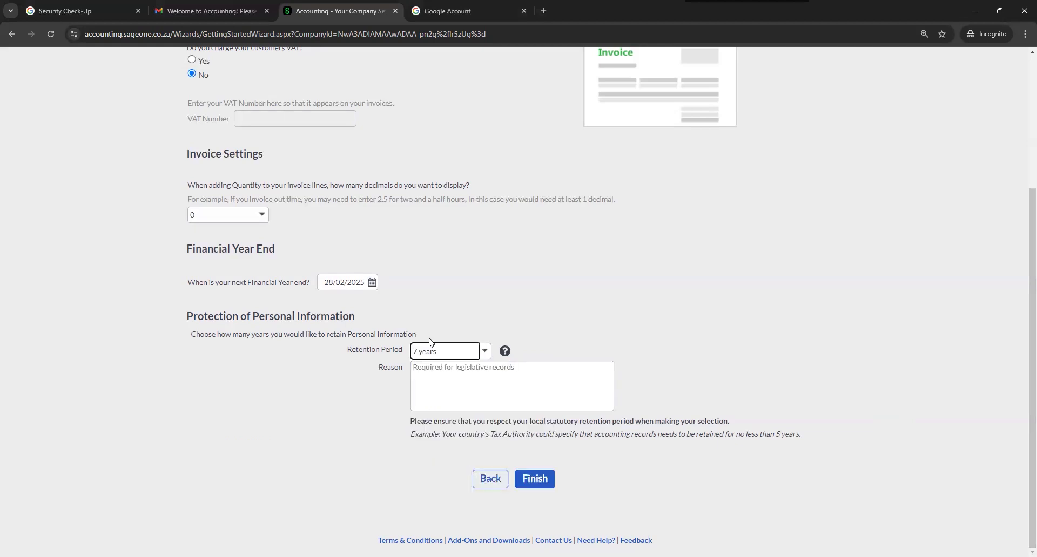
Enter 'Required for legislation' as the retention reason and finish the company setup
{"action": "left_click", "coordinate": [452, 375]}
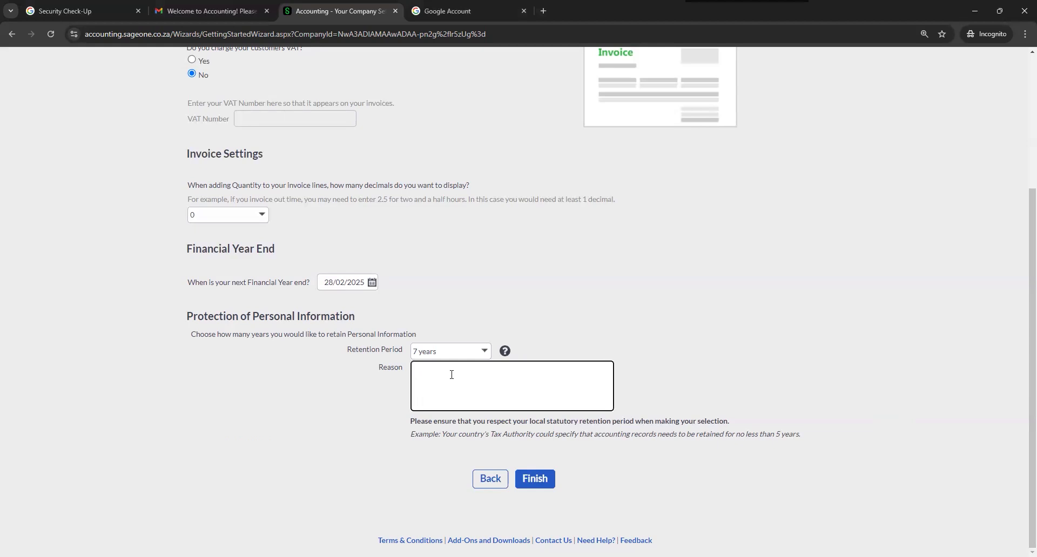
{"action": "type", "text": "Required for legist"}
{"action": "key", "text": "BackSpace"}
{"action": "type", "text": "lation"}
{"action": "left_click", "coordinate": [533, 482]}
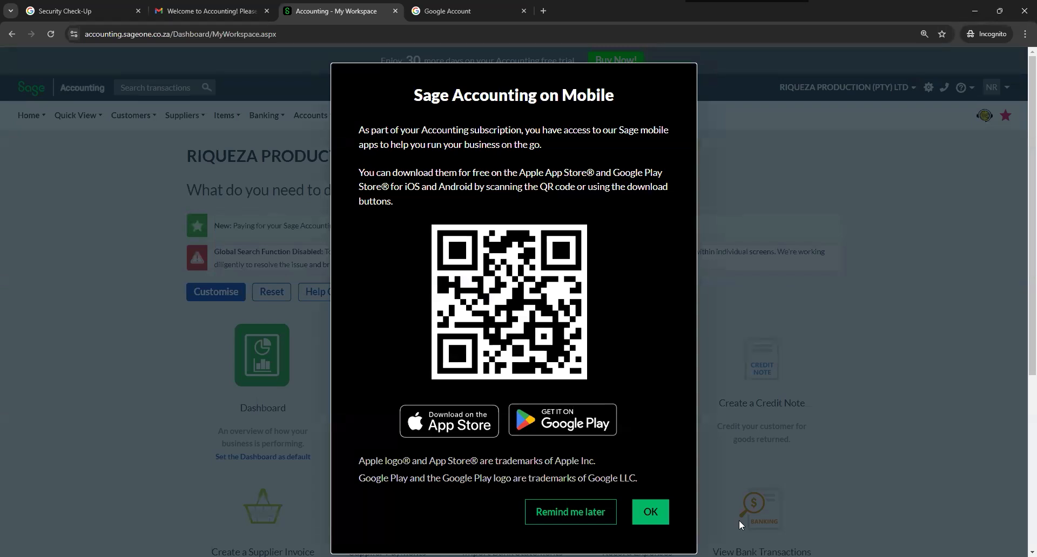
Postpone the mobile app offer and accept the recommended cookie settings
{"action": "left_click", "coordinate": [596, 514]}
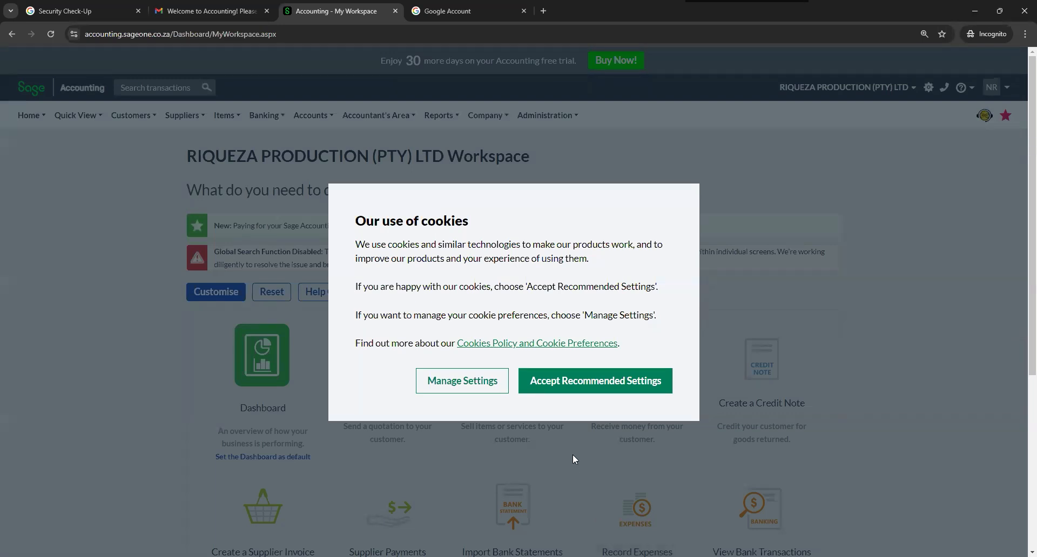
{"action": "left_click", "coordinate": [546, 385]}
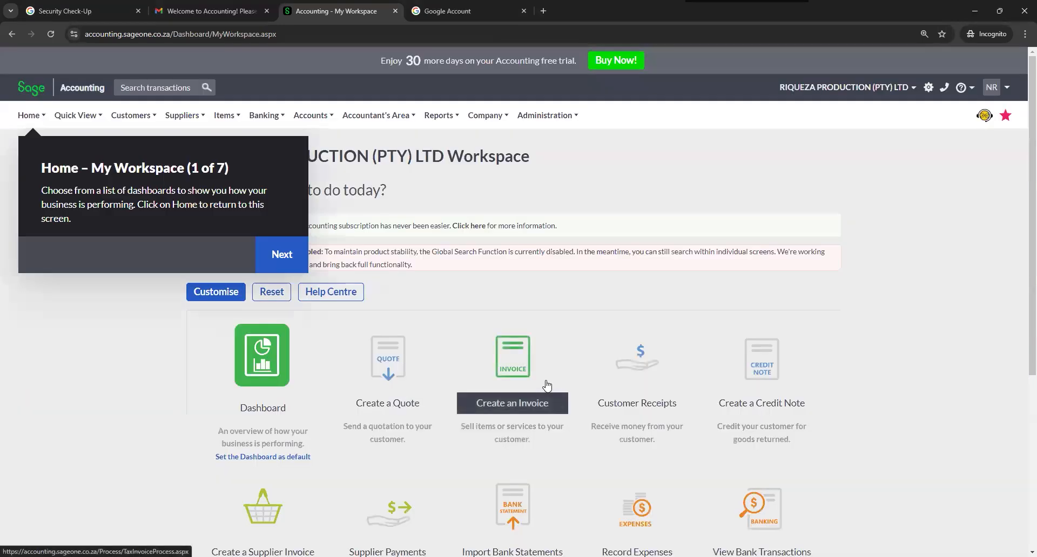
Advance the workspace tour past the Home, Quick Views and Favourites tips
{"action": "left_click", "coordinate": [282, 255]}
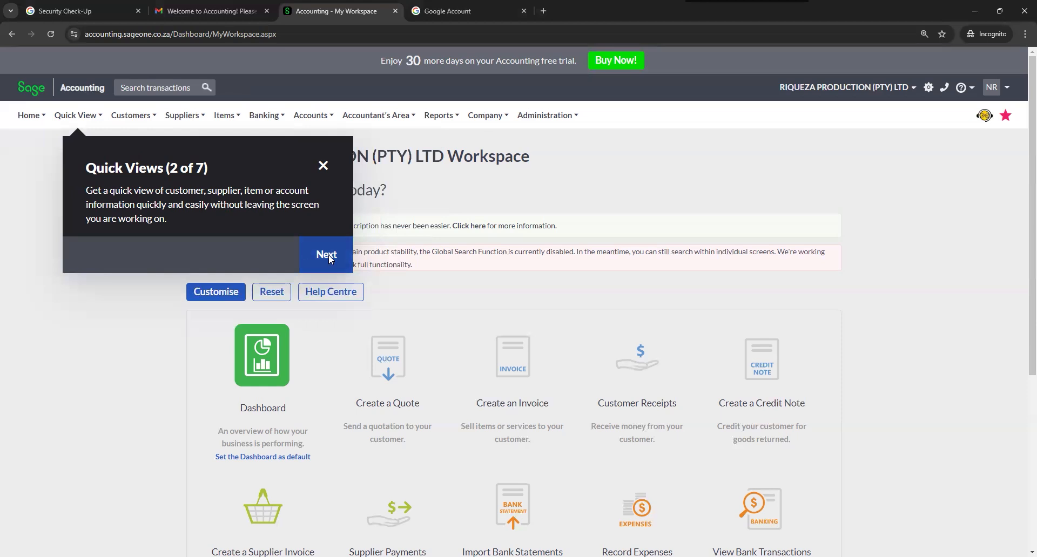
{"action": "mouse_move", "coordinate": [82, 115]}
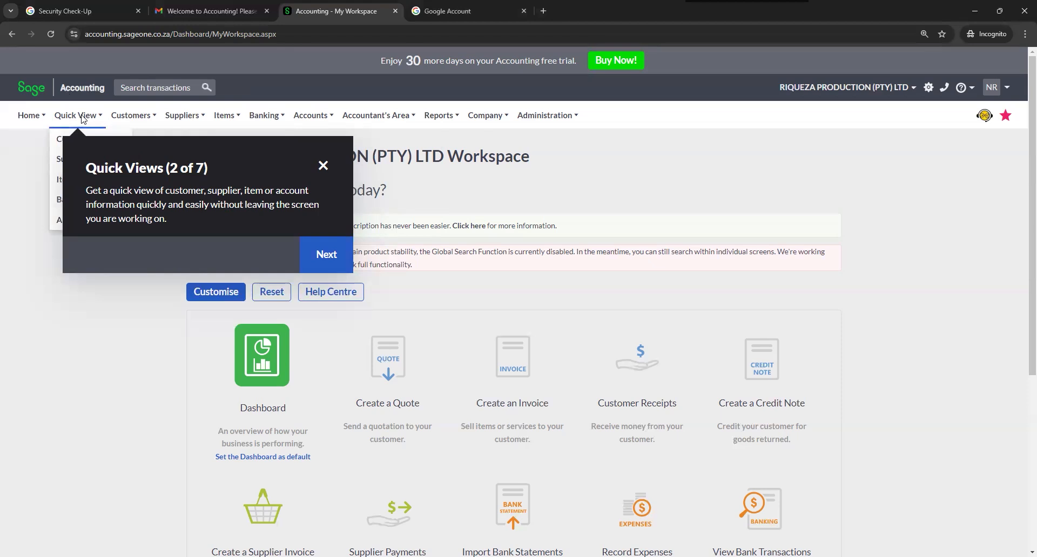
{"action": "left_click", "coordinate": [341, 256]}
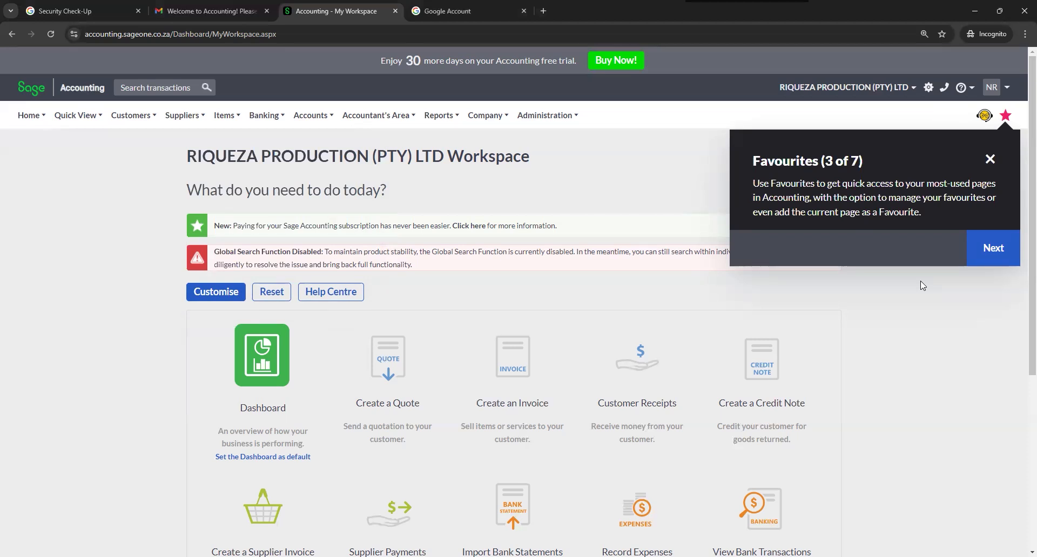
{"action": "left_click", "coordinate": [1005, 247]}
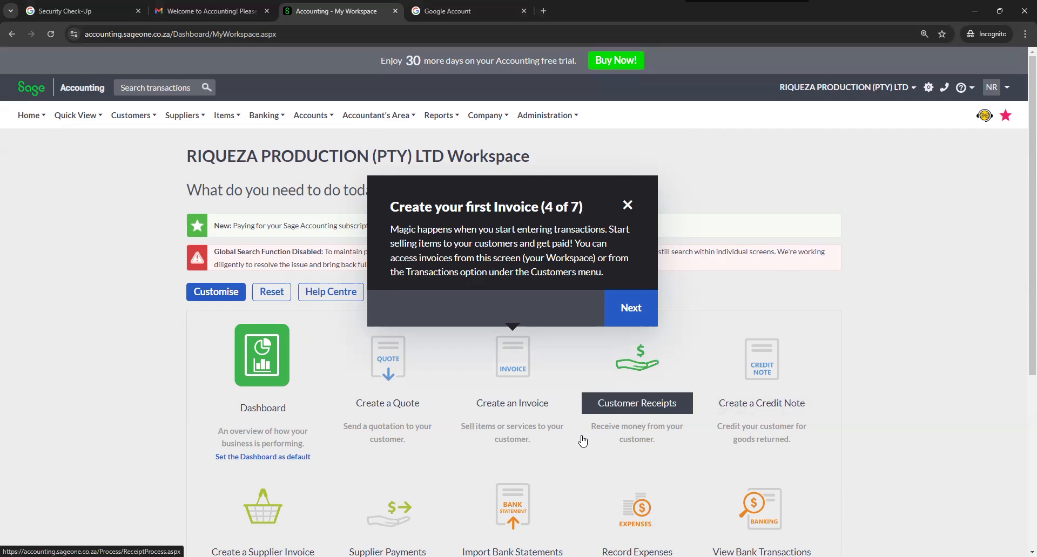
Advance the tour past the 'Create your first Invoice' and 'Upload a Bank Statement' tips
{"action": "left_click", "coordinate": [641, 318]}
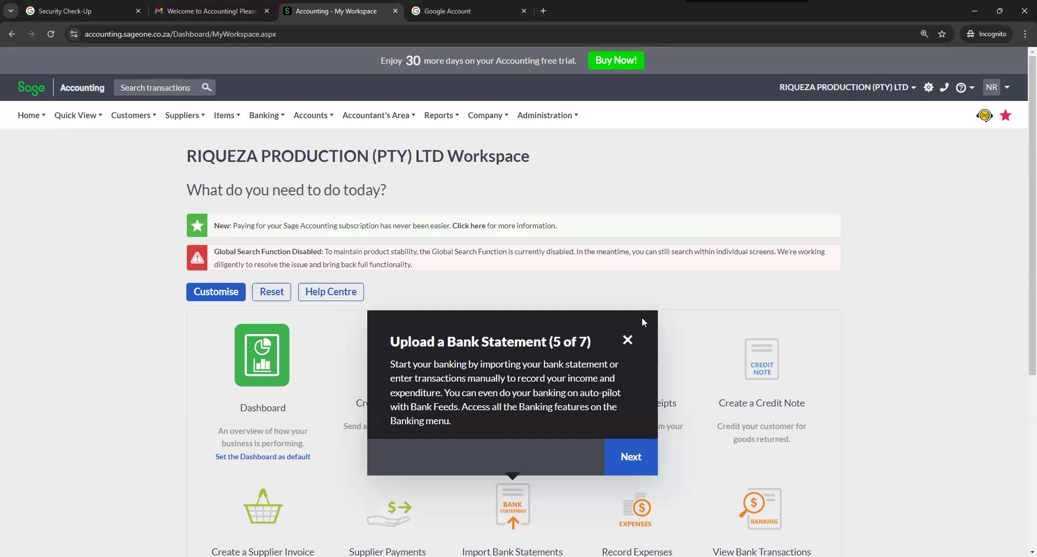
{"action": "left_click", "coordinate": [643, 451]}
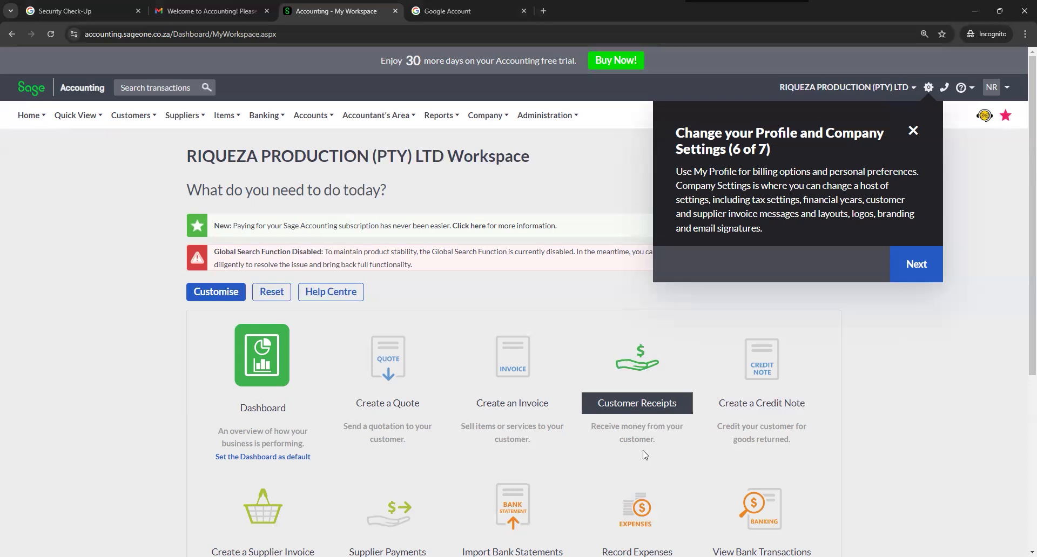
Move past the profile and settings tip and close the final 'View this Guide' message
{"action": "left_click", "coordinate": [912, 268]}
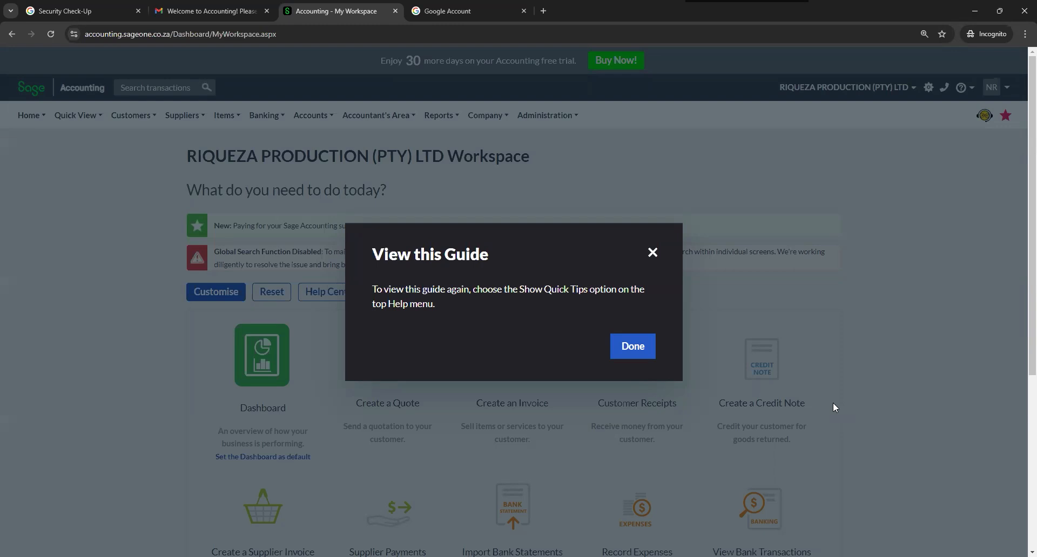
{"action": "left_click", "coordinate": [629, 349]}
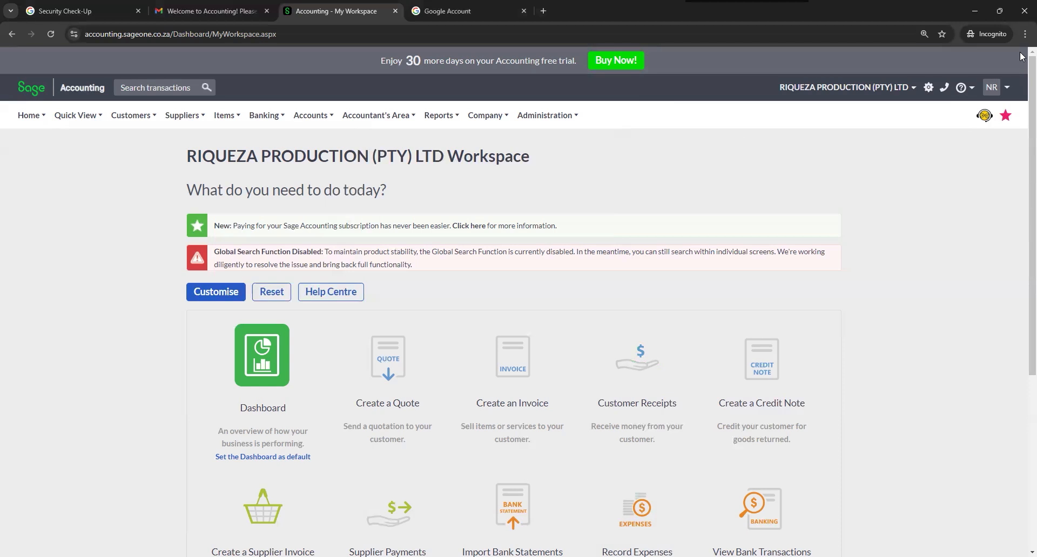
{"action": "scroll", "coordinate": [1020, 176], "scroll_direction": "down", "scroll_amount": 2}
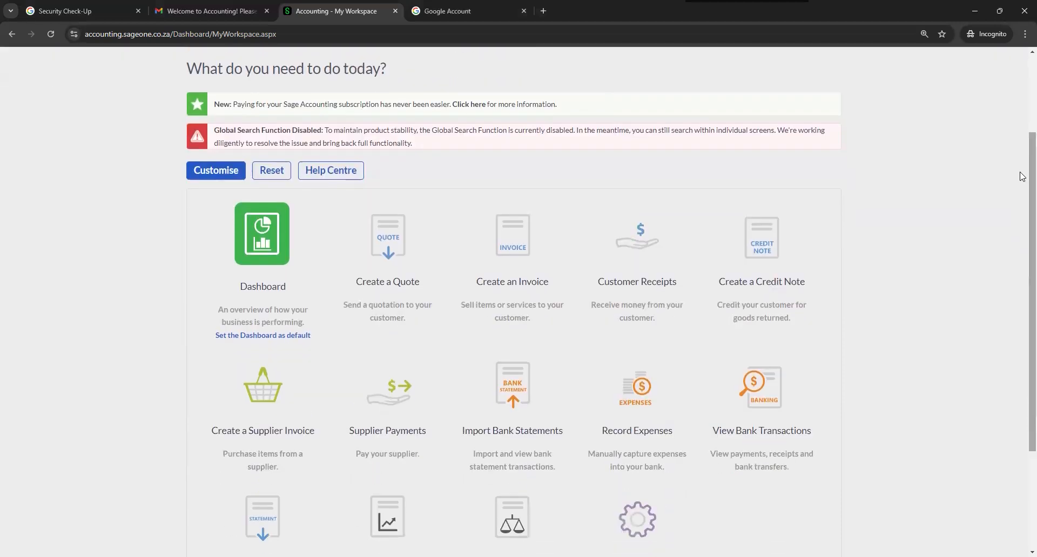
{"action": "scroll", "coordinate": [1022, 187], "scroll_direction": "down", "scroll_amount": 2}
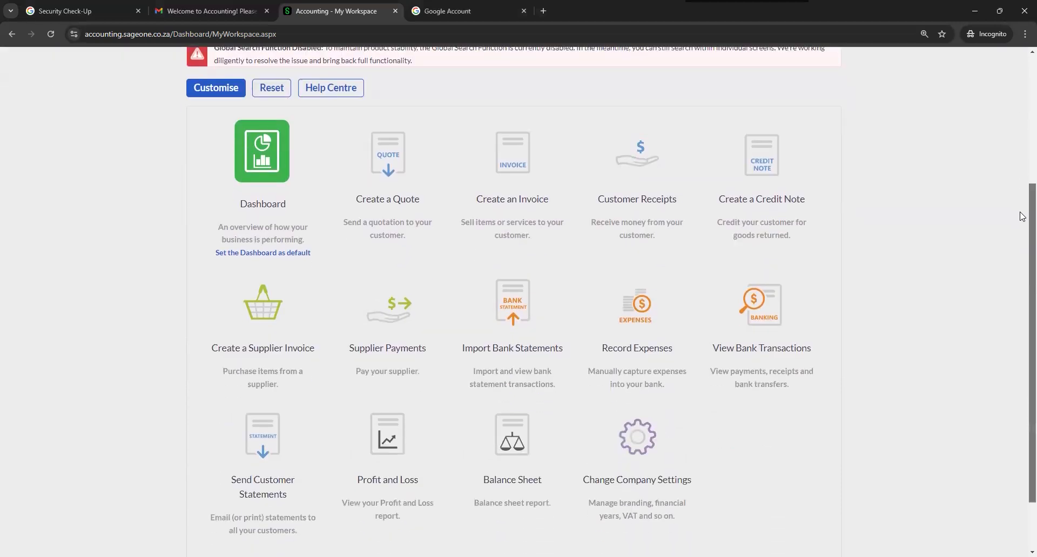
{"action": "scroll", "coordinate": [1021, 216], "scroll_direction": "down", "scroll_amount": 2}
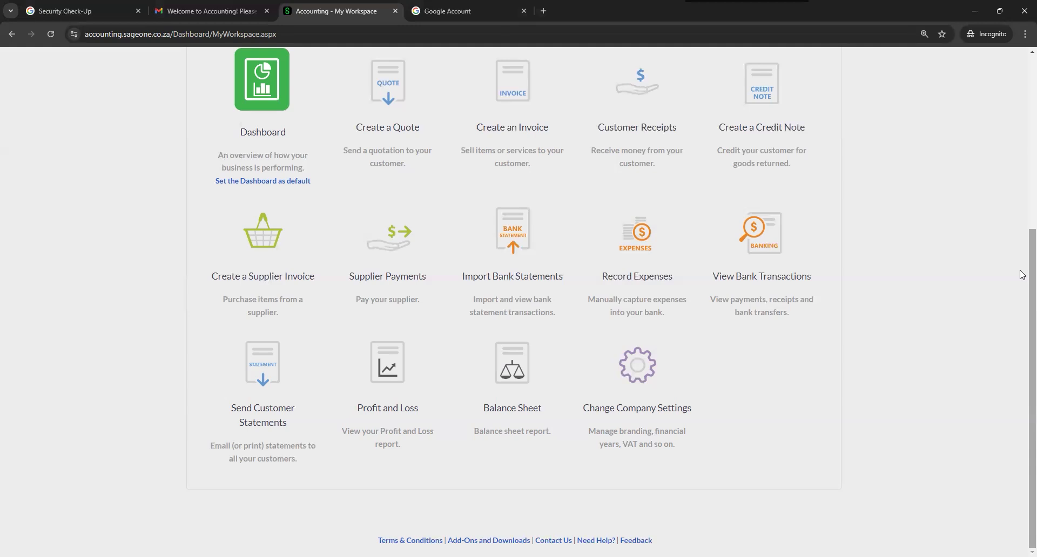
{"action": "scroll", "coordinate": [1021, 399], "scroll_direction": "up", "scroll_amount": 5}
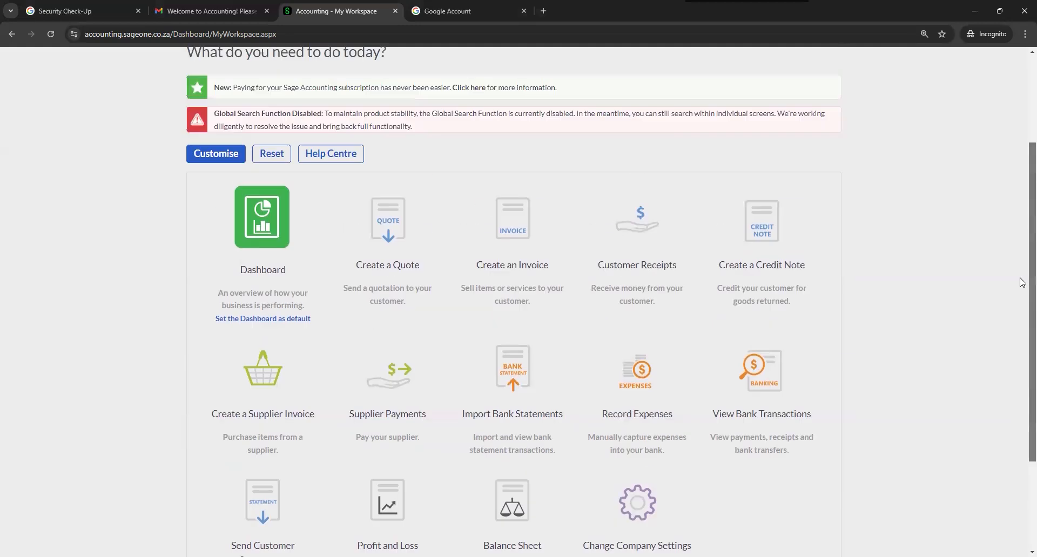